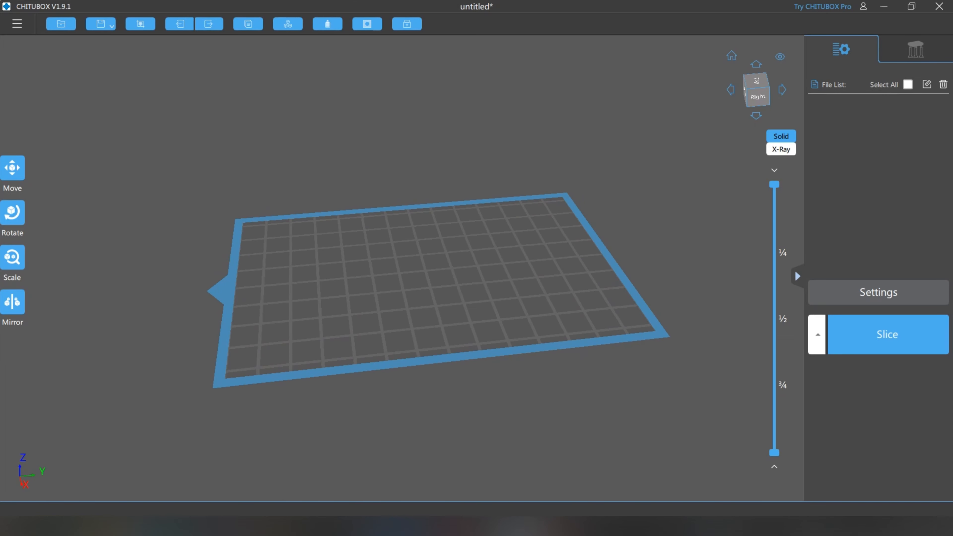
Import ModelBuilder_BaseMandible.stl and ModelBuilder_BaseMaxilla(2).stl from the 6102021-test case folder onto the CHITUBOX build plate.
mouse_move(167, 526)
click(305, 484)
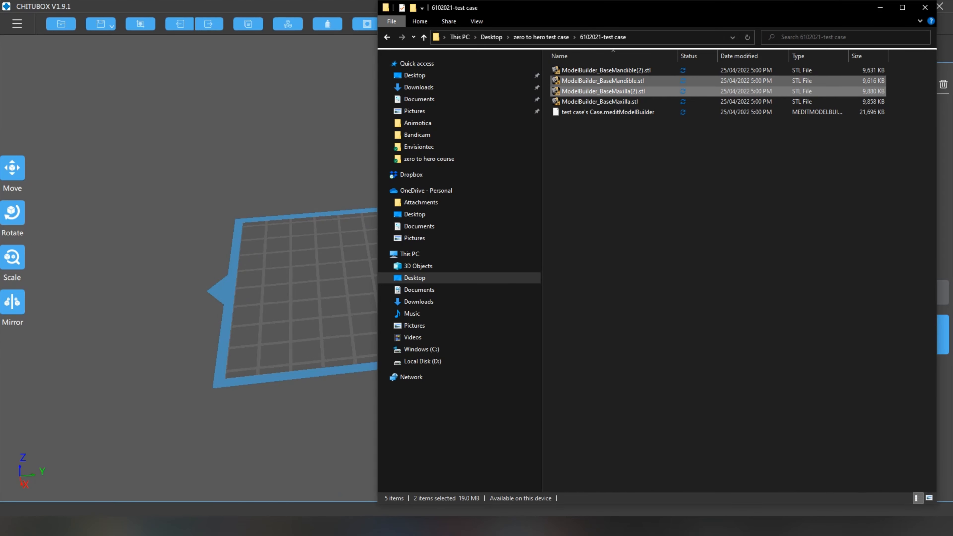
drag(600, 91, 300, 244)
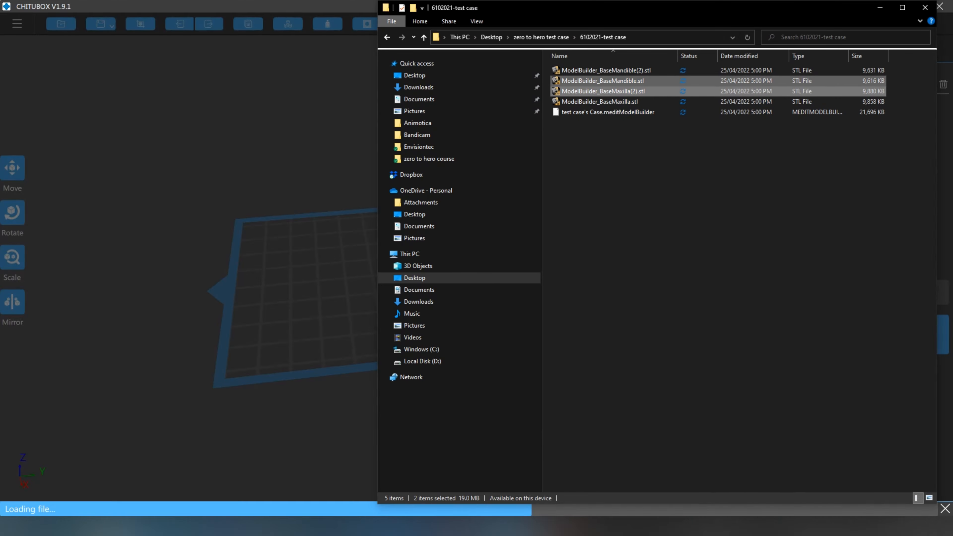
click(299, 244)
right_drag(504, 251, 484, 271)
click(483, 271)
Spread the maxilla and mandible models apart on the build plate, placing the mandible at about X 4.14, Y 33.78.
drag(475, 267, 405, 272)
click(432, 291)
right_drag(431, 290, 448, 307)
click(630, 280)
drag(630, 280, 611, 308)
click(399, 253)
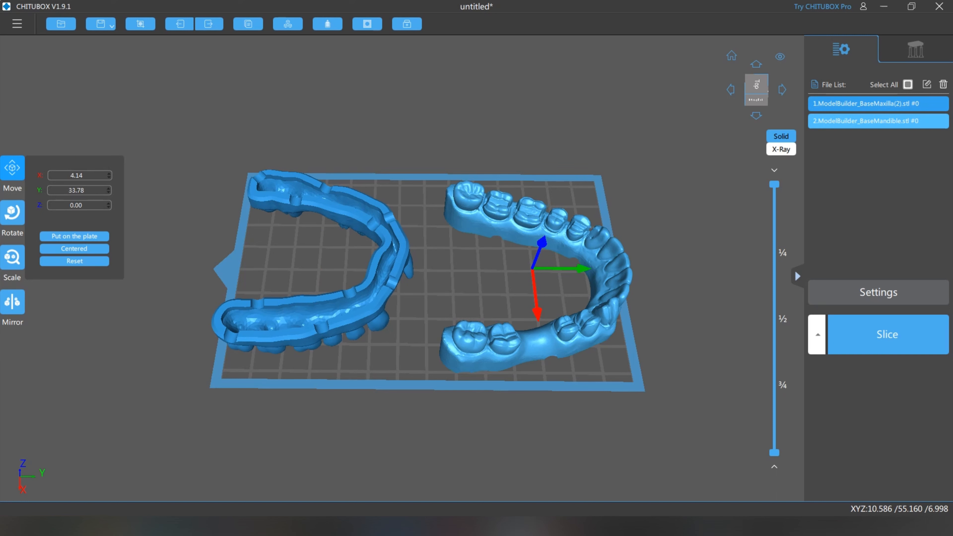
Reposition the models within the plate, the mandible at about X 3.78, Y 26.54 and the maxilla at about X 4.25, Y -29.52.
click(657, 278)
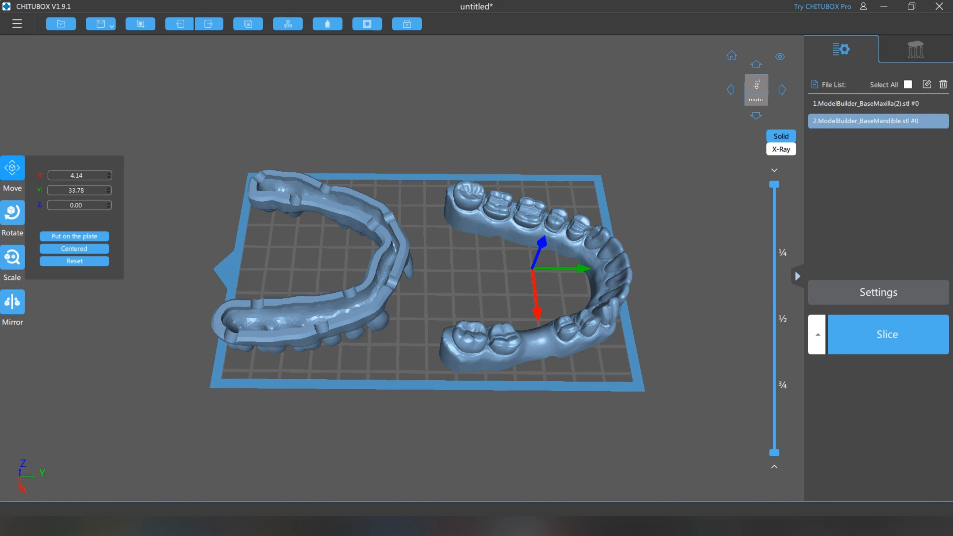
drag(611, 250, 590, 248)
drag(394, 267, 411, 279)
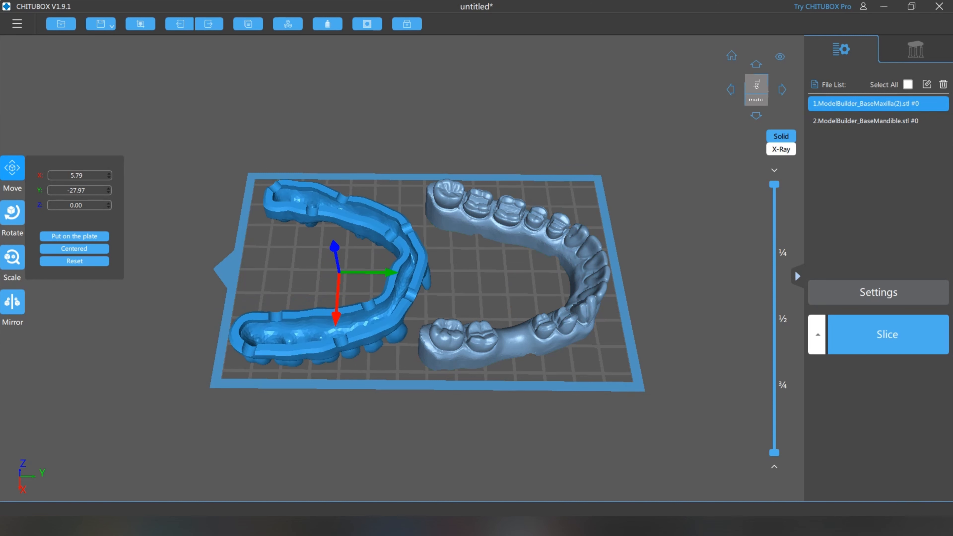
click(13, 168)
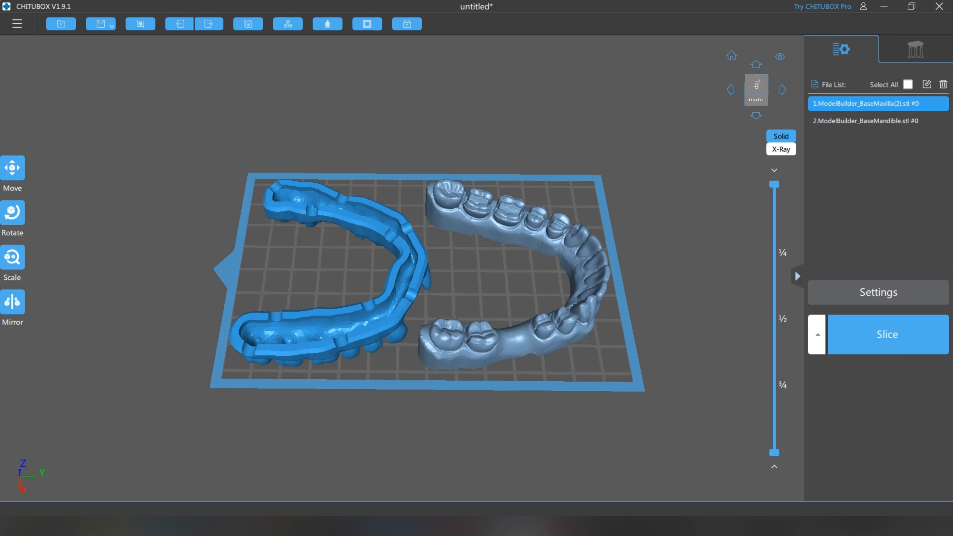
mouse_move(405, 304)
mouse_down()
mouse_move(386, 295)
mouse_move(402, 299)
mouse_up()
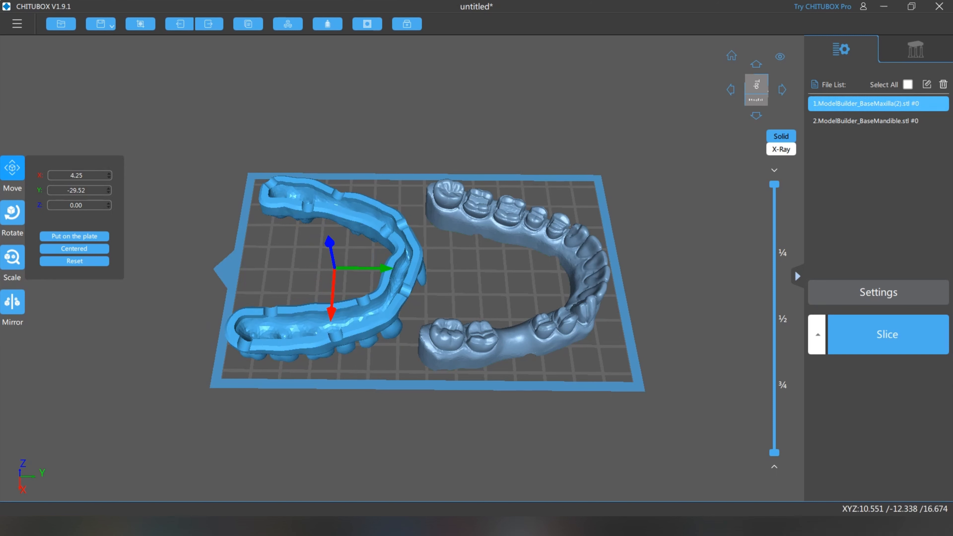
Examine how the maxilla and mandible are oriented on the plate from the side, from below and from the opposite end.
right_drag(443, 331, 450, 308)
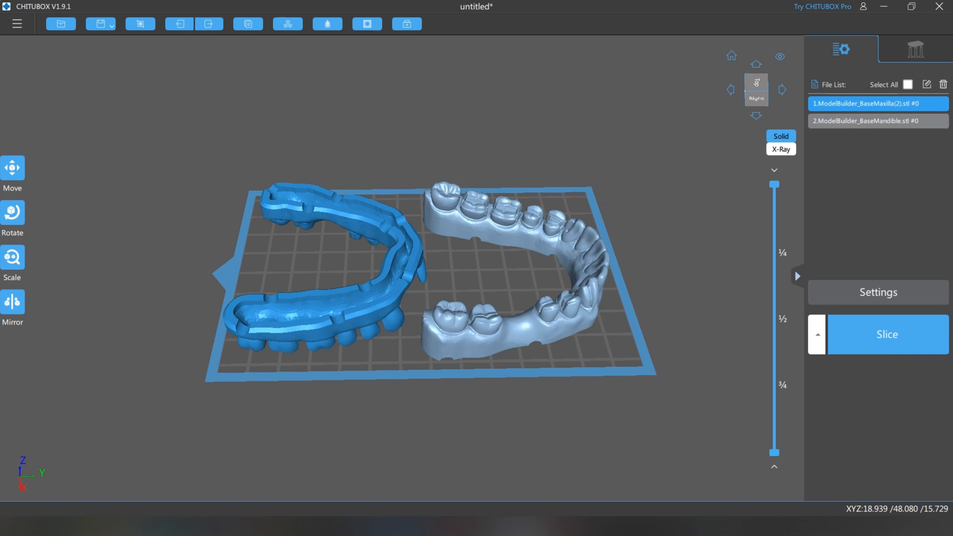
click(568, 302)
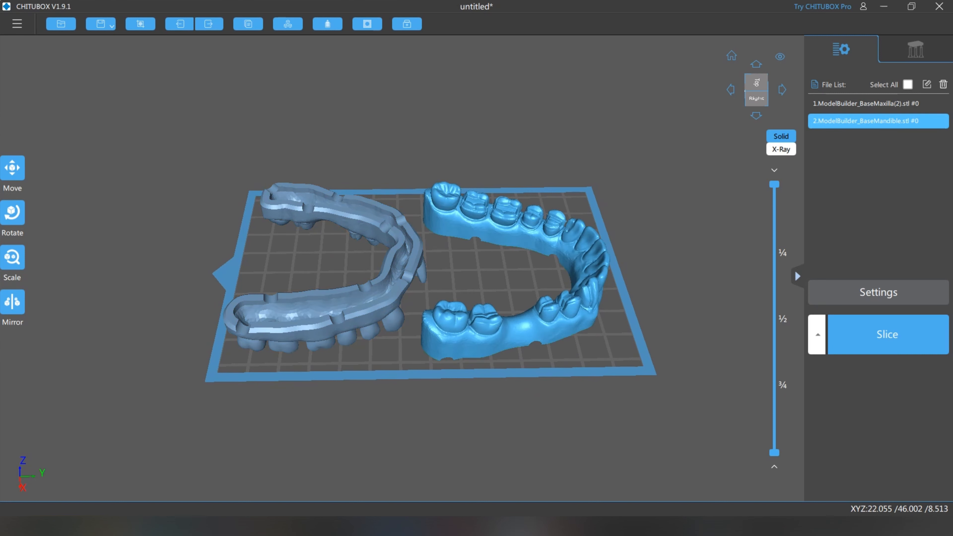
click(400, 267)
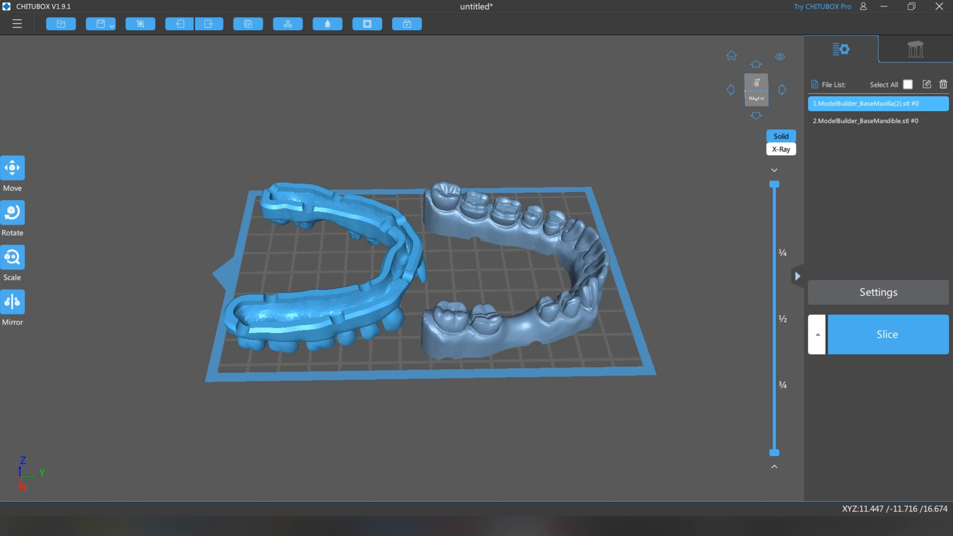
right_drag(414, 405, 422, 349)
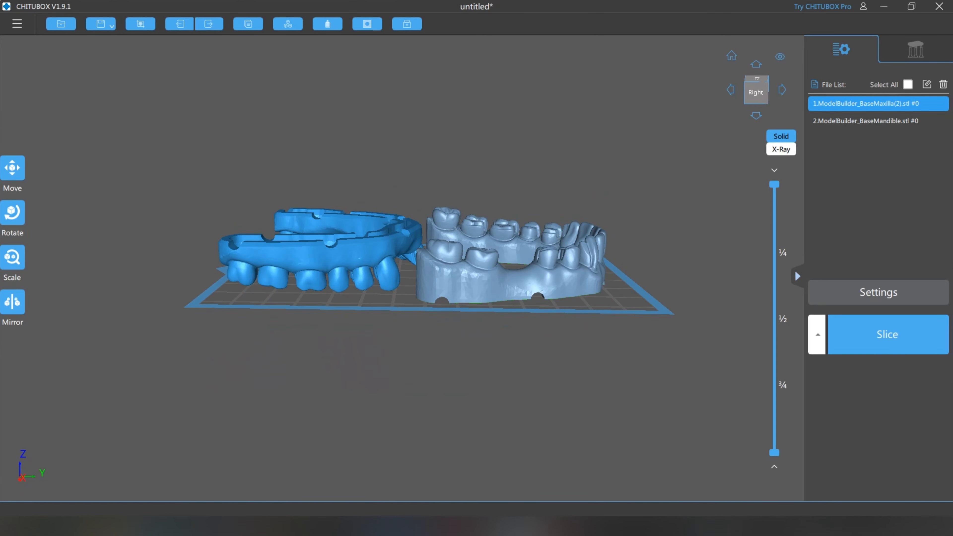
right_drag(422, 349, 432, 113)
right_drag(423, 307, 352, 302)
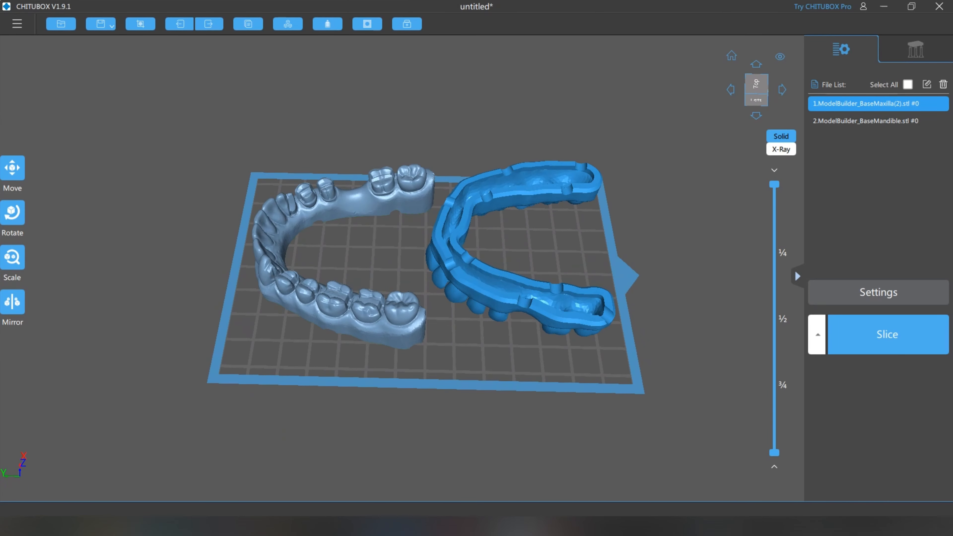
right_drag(543, 274, 401, 297)
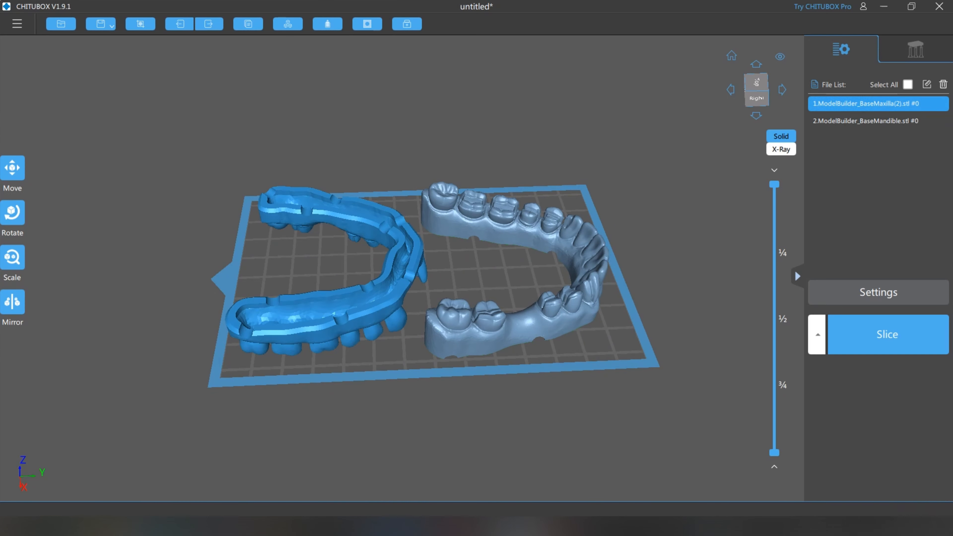
Move the maxilla to about X 5.20 and rotate it freely, ending with a turn of about 7° around Z.
drag(384, 279, 391, 281)
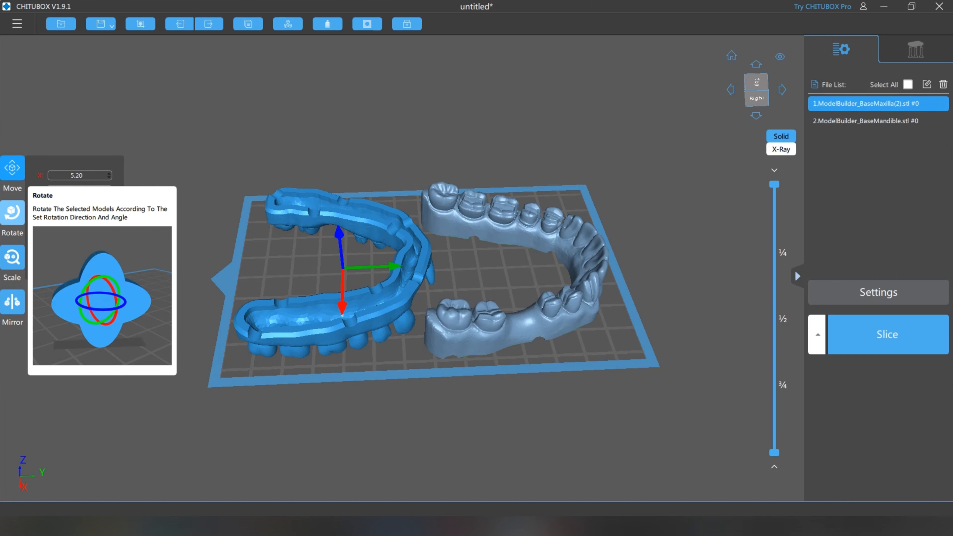
click(13, 213)
right_drag(330, 330, 322, 304)
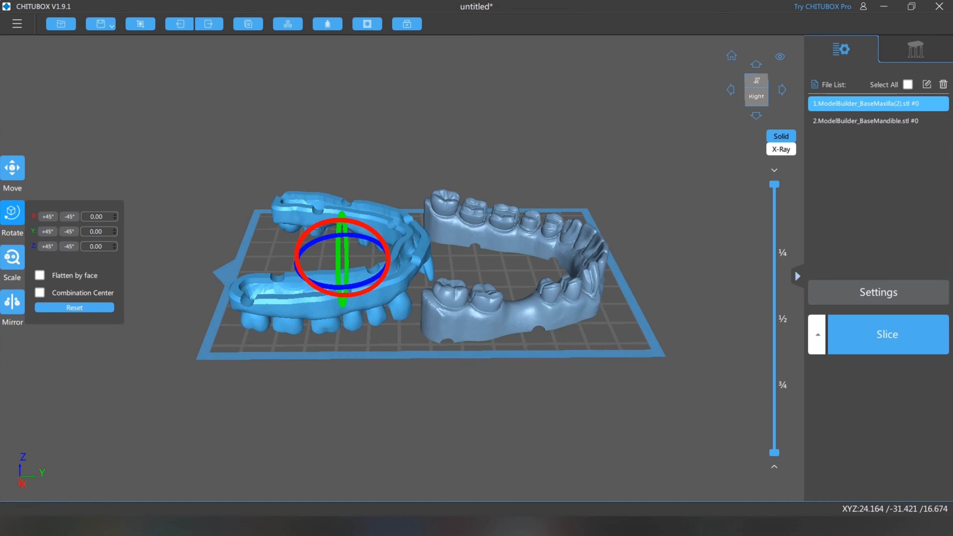
drag(305, 230, 337, 252)
right_drag(338, 252, 422, 283)
mouse_move(440, 319)
mouse_down()
mouse_move(436, 300)
mouse_move(439, 310)
mouse_up()
right_drag(431, 306, 351, 274)
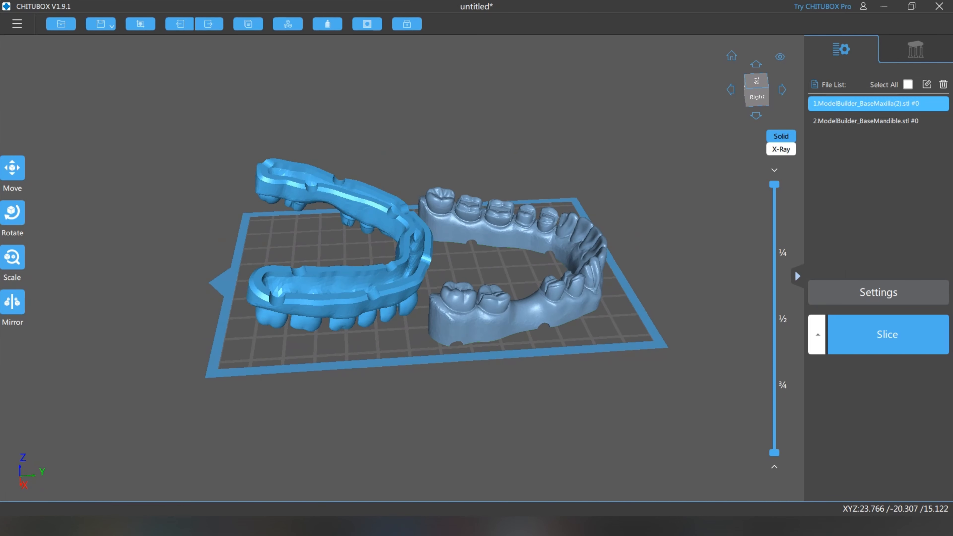
click(363, 305)
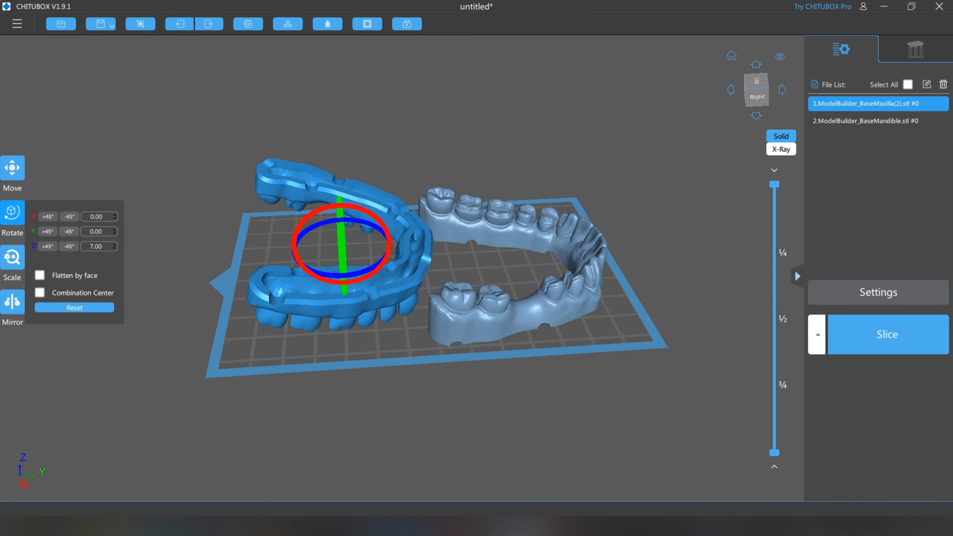
Flatten the maxilla by its base face so the base lies on the plate, and inspect its contact area from below.
click(39, 275)
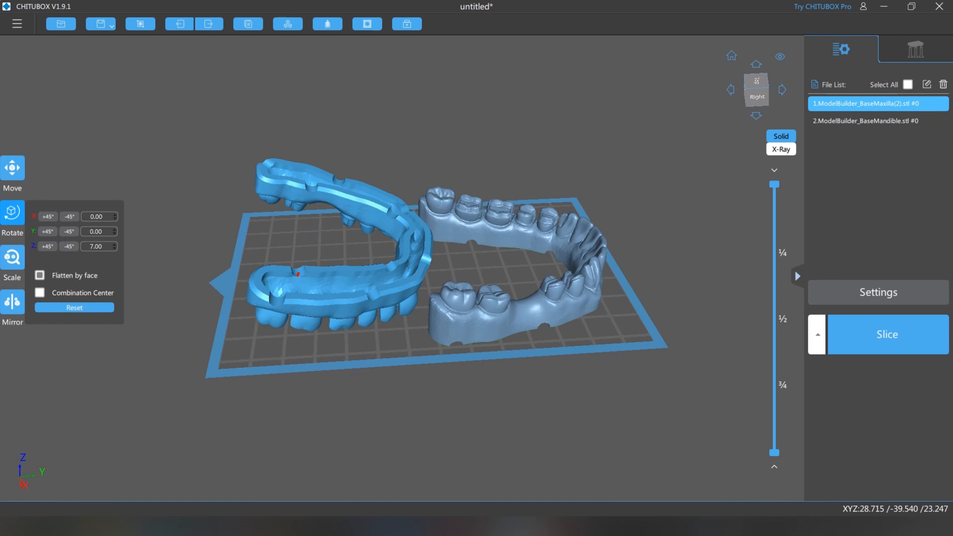
right_drag(362, 302, 333, 303)
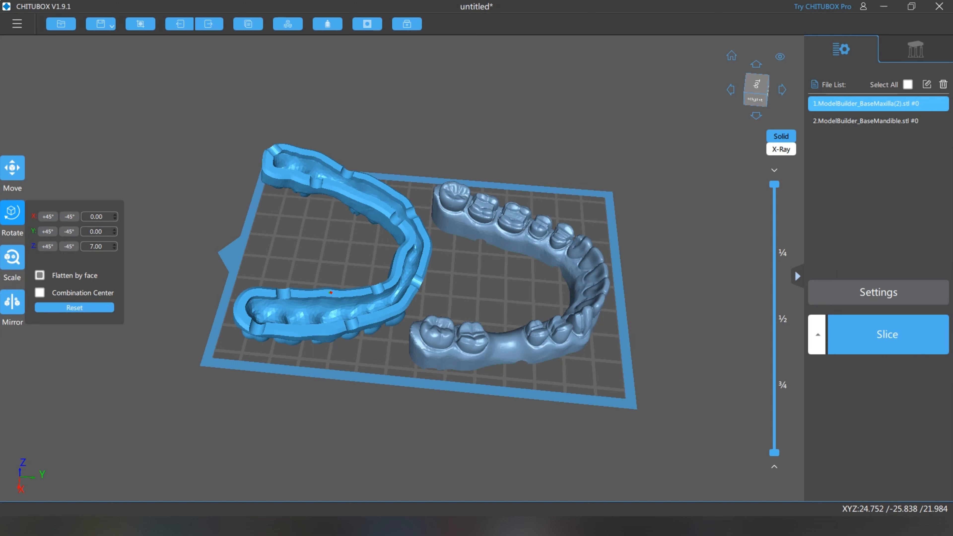
click(333, 293)
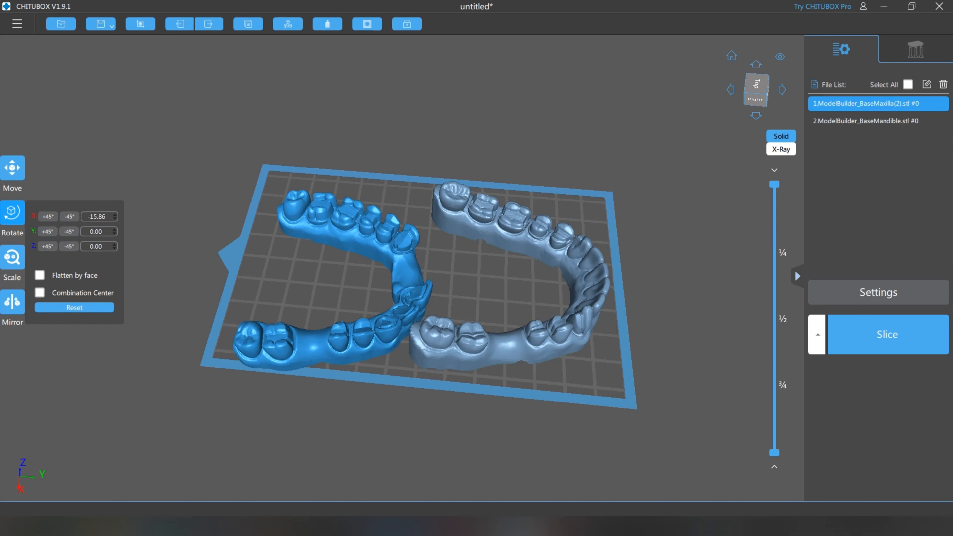
right_drag(333, 293, 334, 162)
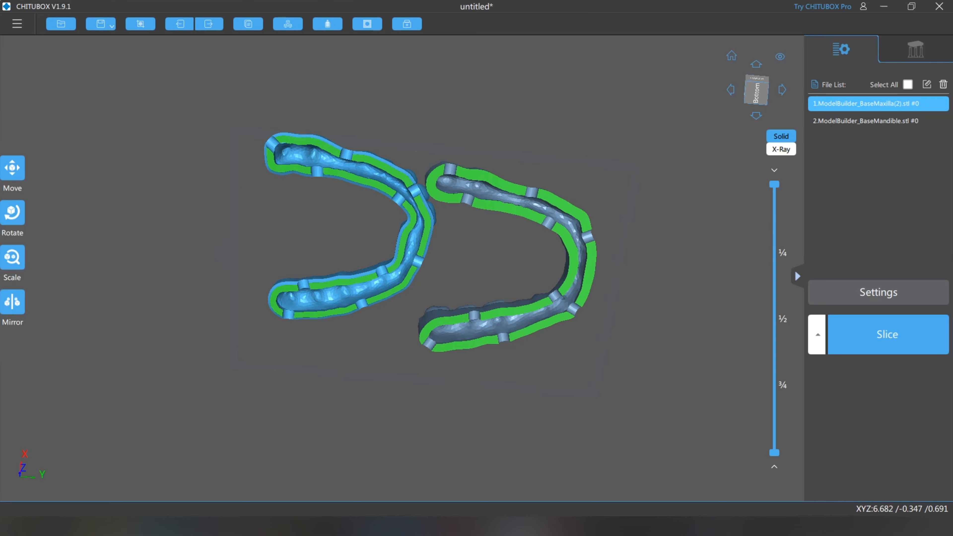
right_drag(408, 319, 409, 330)
right_drag(352, 210, 356, 257)
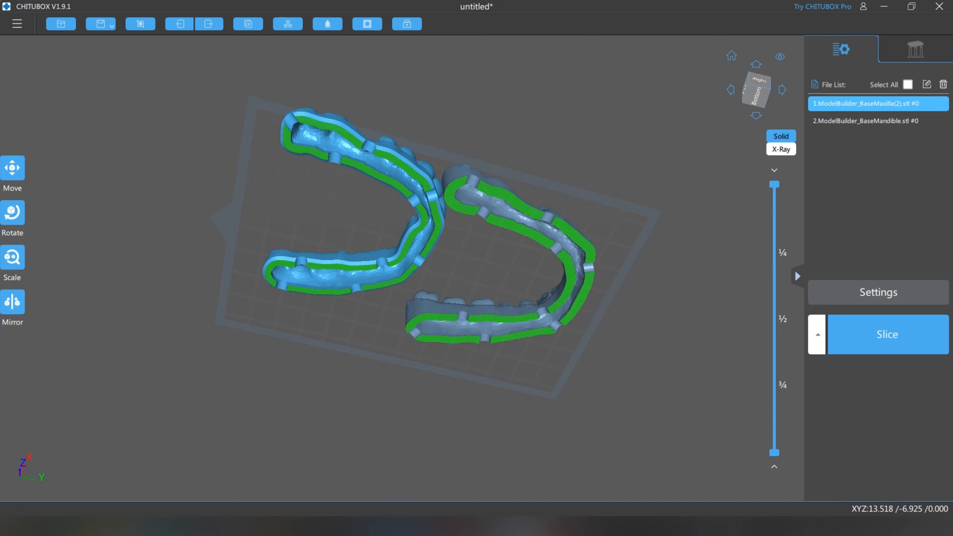
mouse_move(356, 257)
right_down()
mouse_move(356, 347)
mouse_move(362, 269)
right_up()
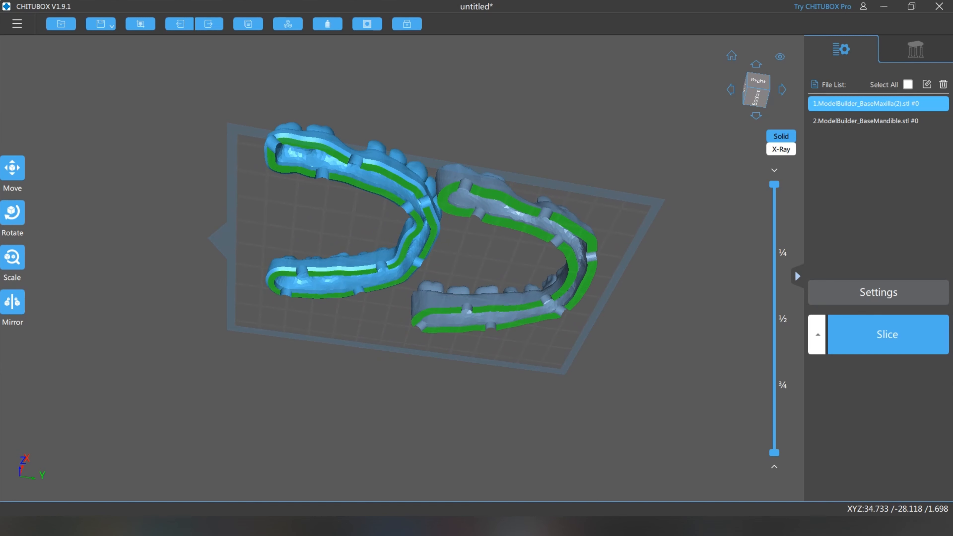
right_drag(362, 270, 362, 258)
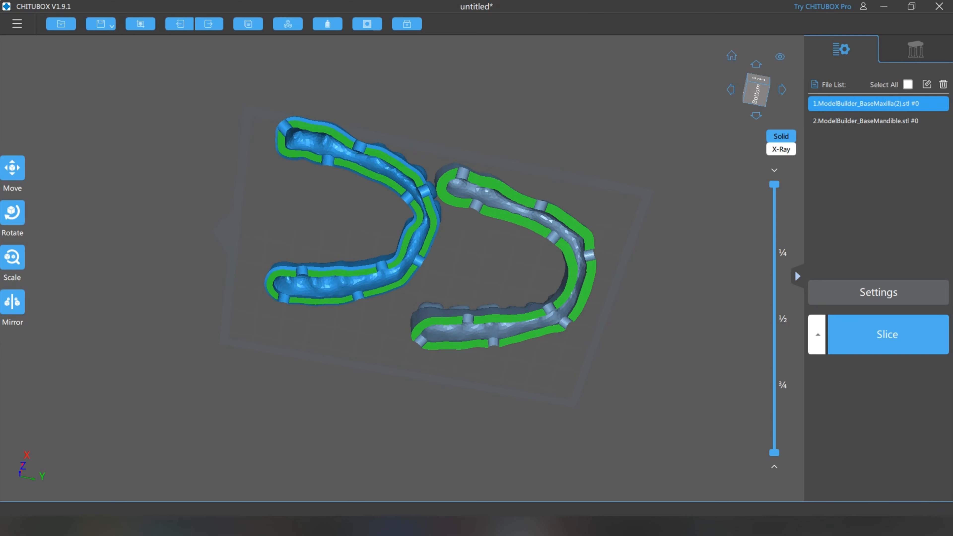
right_drag(362, 210, 375, 289)
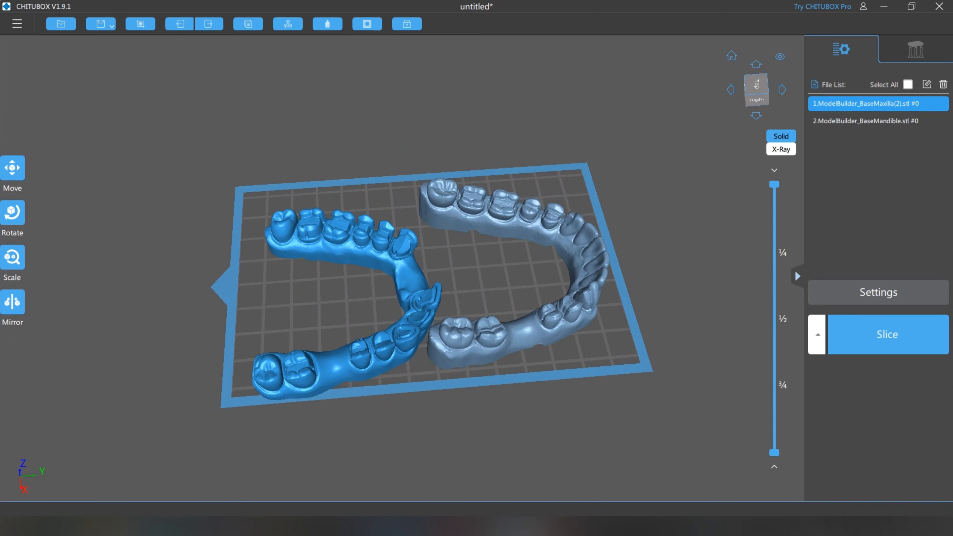
Shift the maxilla slightly away from the mandible and check the bases of both models from below.
drag(406, 297, 404, 277)
right_drag(330, 272, 330, 193)
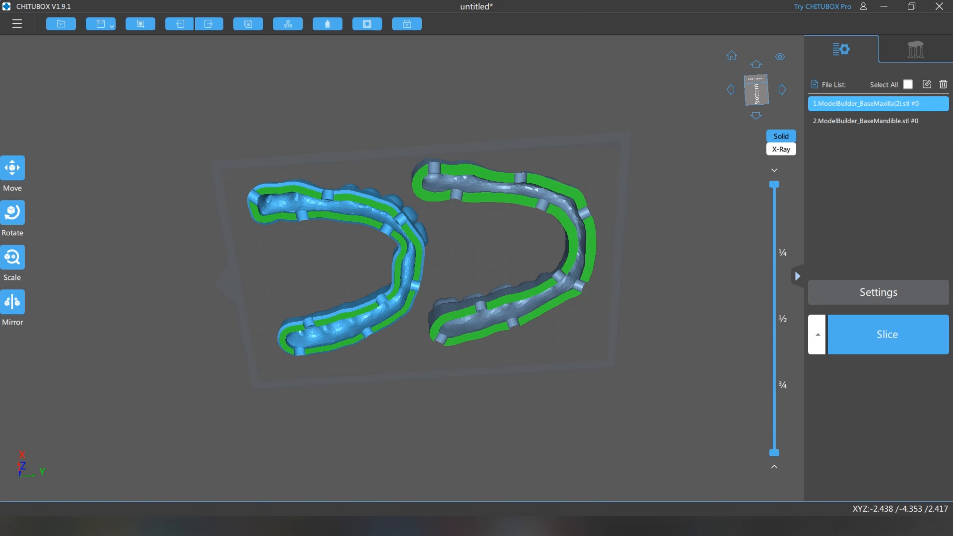
right_drag(330, 210, 313, 150)
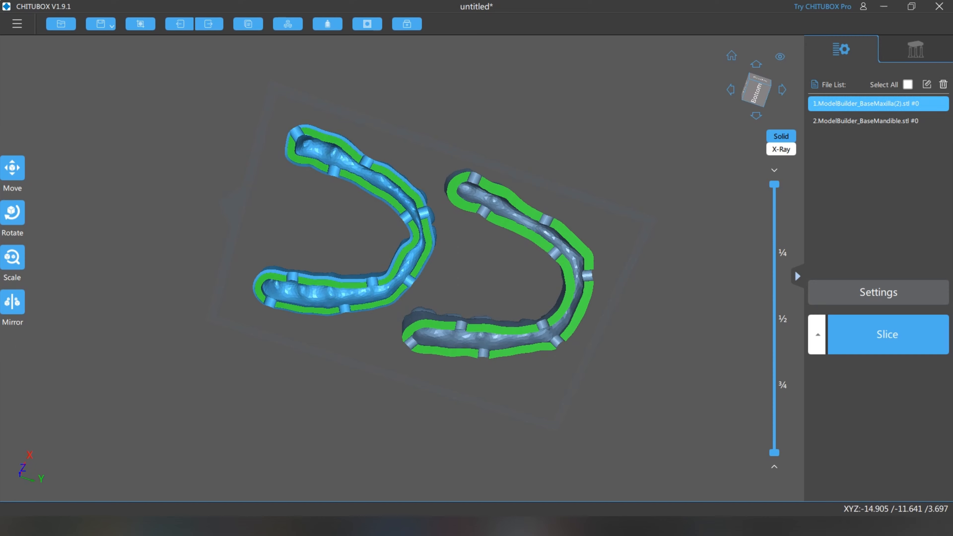
right_drag(349, 202, 378, 267)
Inspect the mandible's base, then rotate the mandible about -1° around Z and about 72° around X.
click(550, 298)
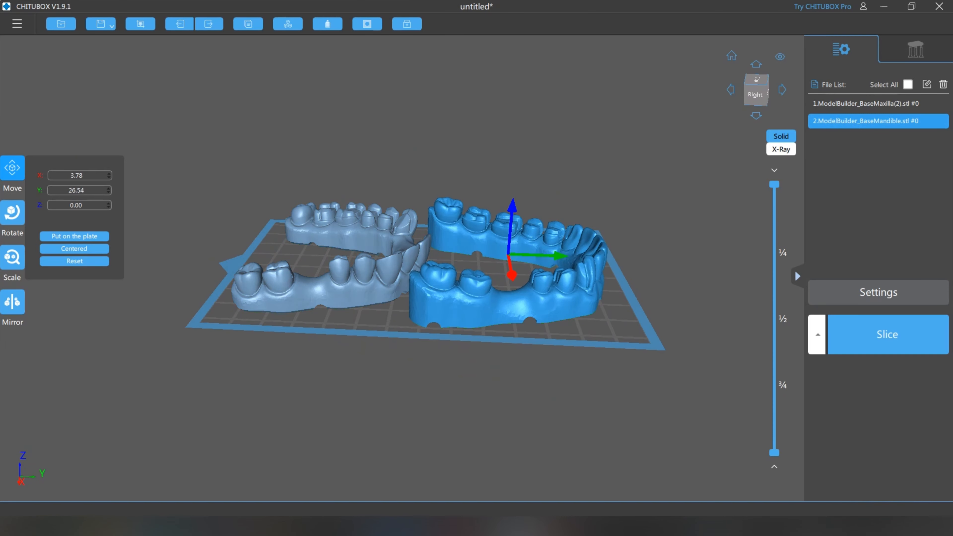
click(12, 212)
right_drag(521, 337, 506, 187)
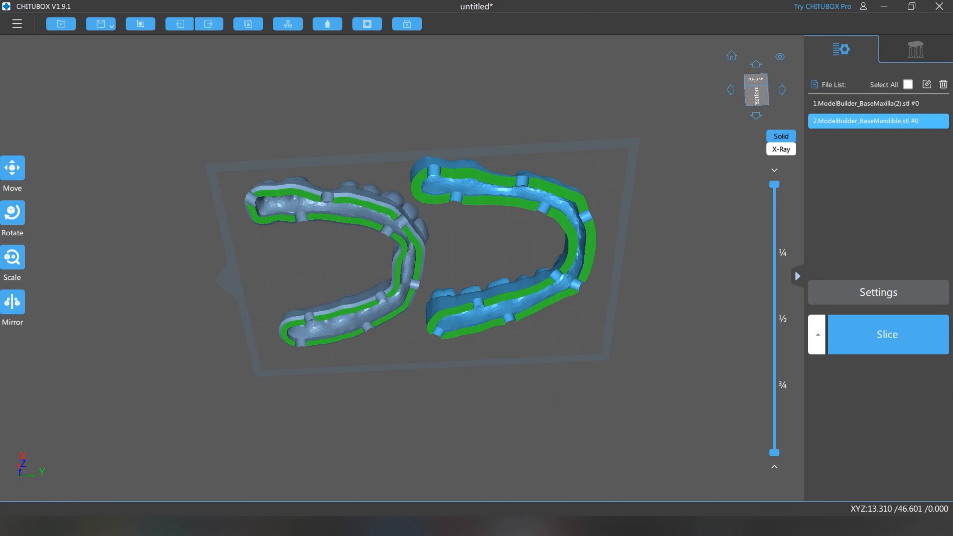
mouse_move(514, 222)
right_down()
mouse_move(493, 376)
mouse_move(515, 406)
right_up()
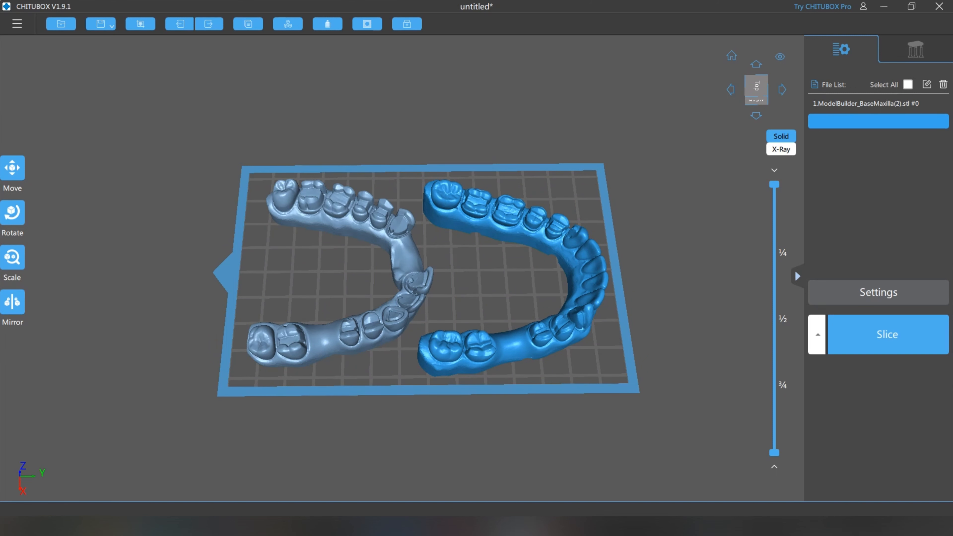
right_drag(515, 405, 503, 229)
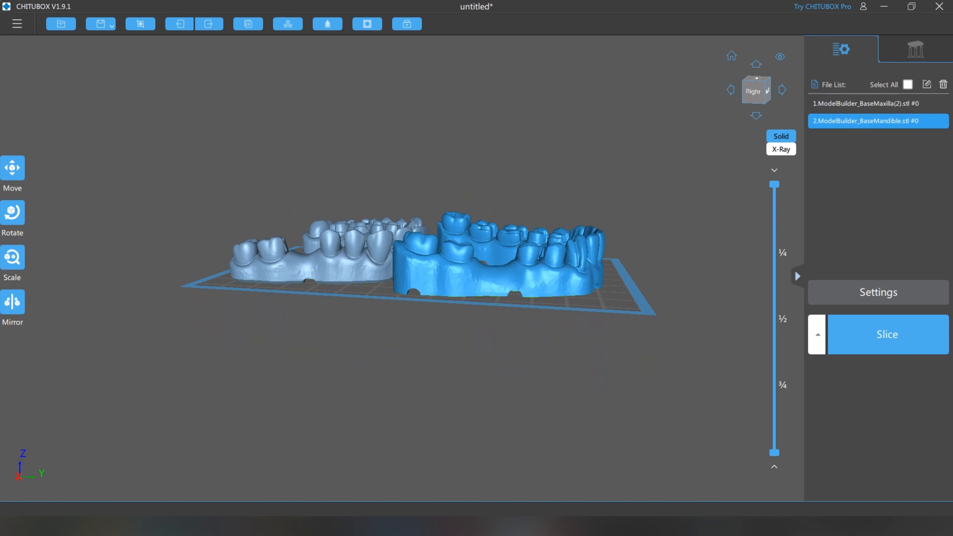
double_click(559, 256)
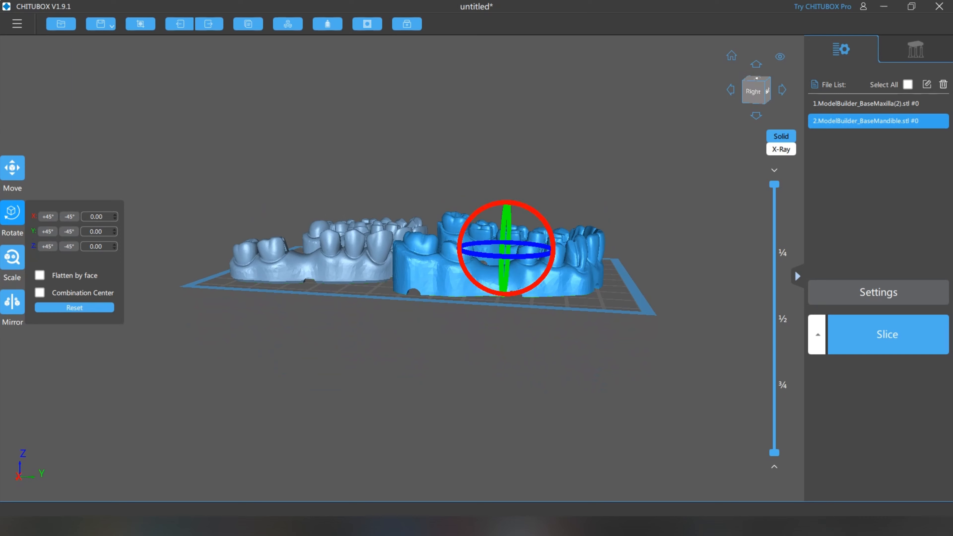
drag(533, 255, 528, 256)
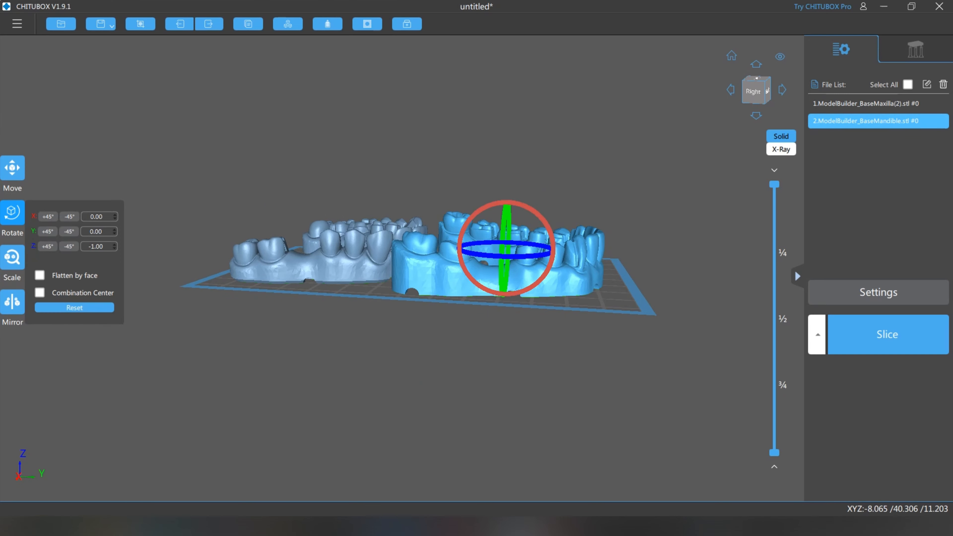
right_drag(527, 311, 542, 437)
click(571, 282)
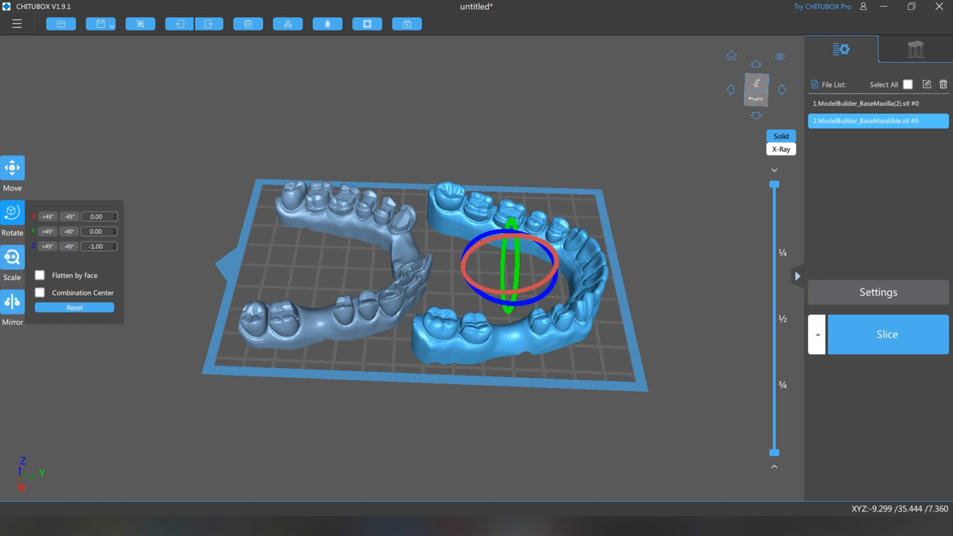
drag(519, 237, 468, 249)
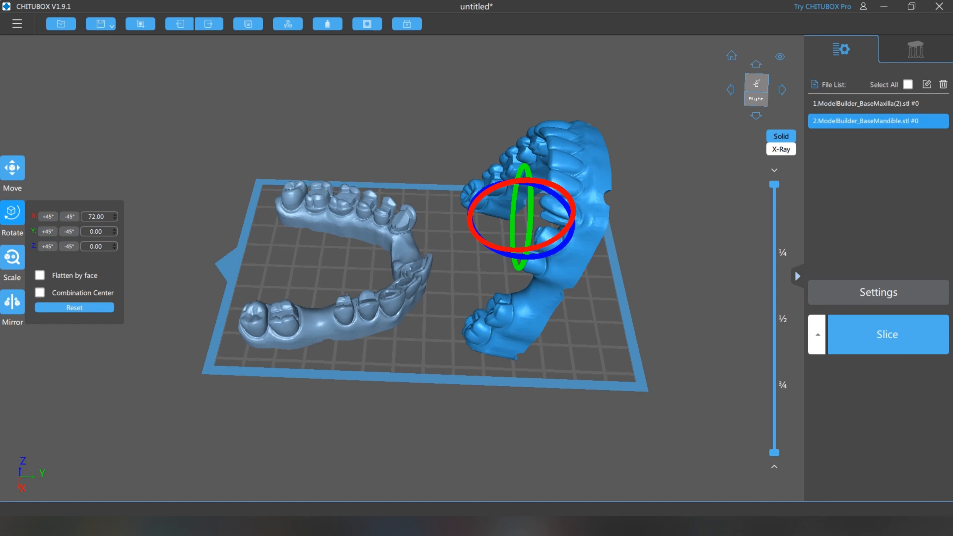
Rotate the mandible about -5° around Y as seen from the back.
right_drag(503, 285, 379, 201)
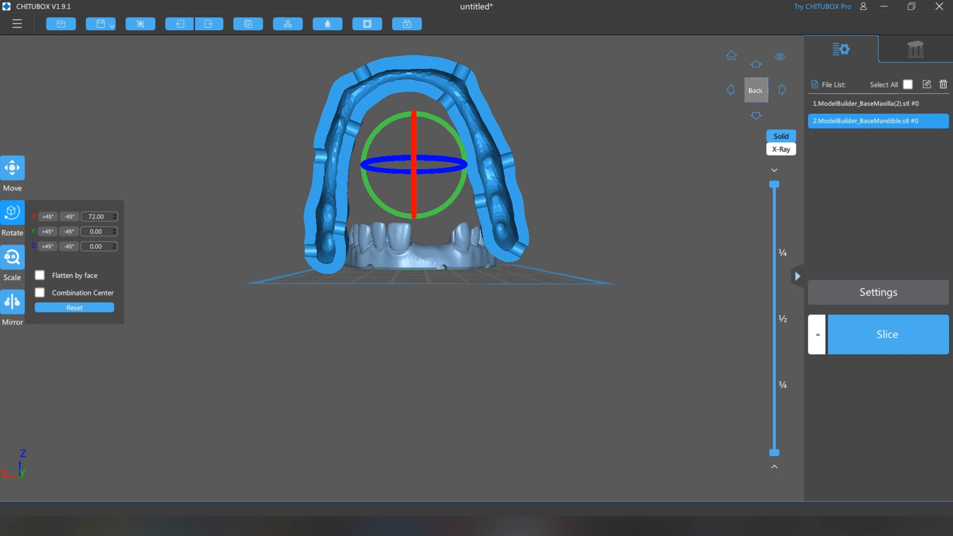
drag(377, 201, 375, 198)
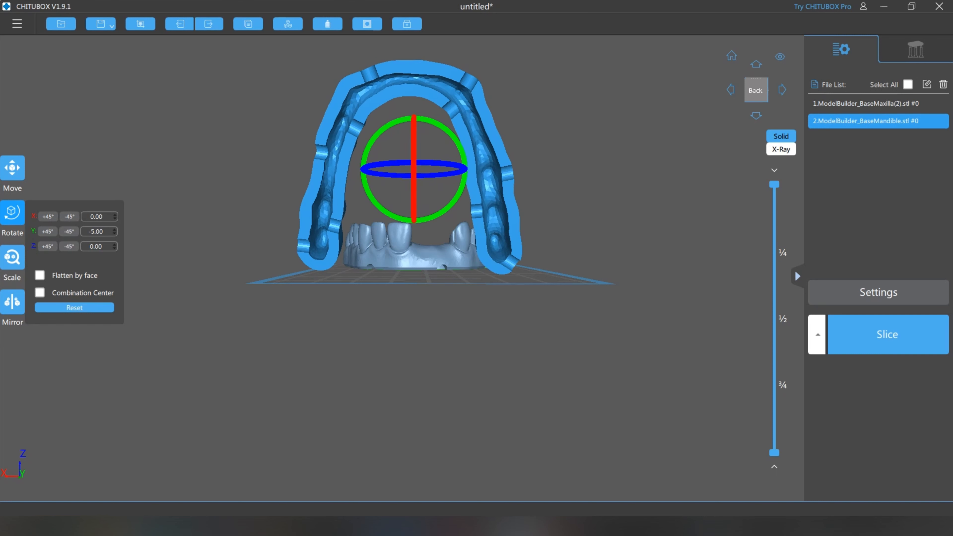
click(428, 338)
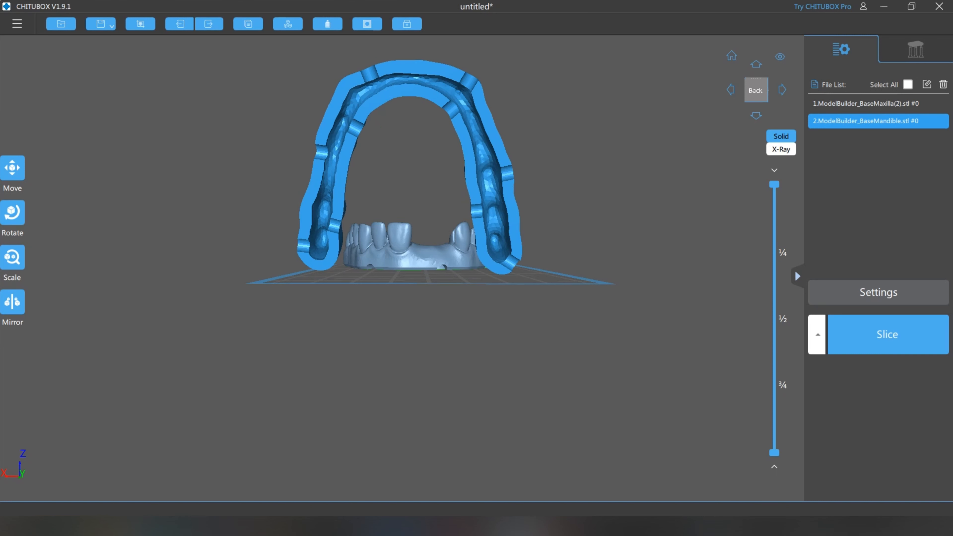
Check the orientation of the maxilla and mandible, then select the mandible and open its support settings.
right_drag(430, 263, 526, 314)
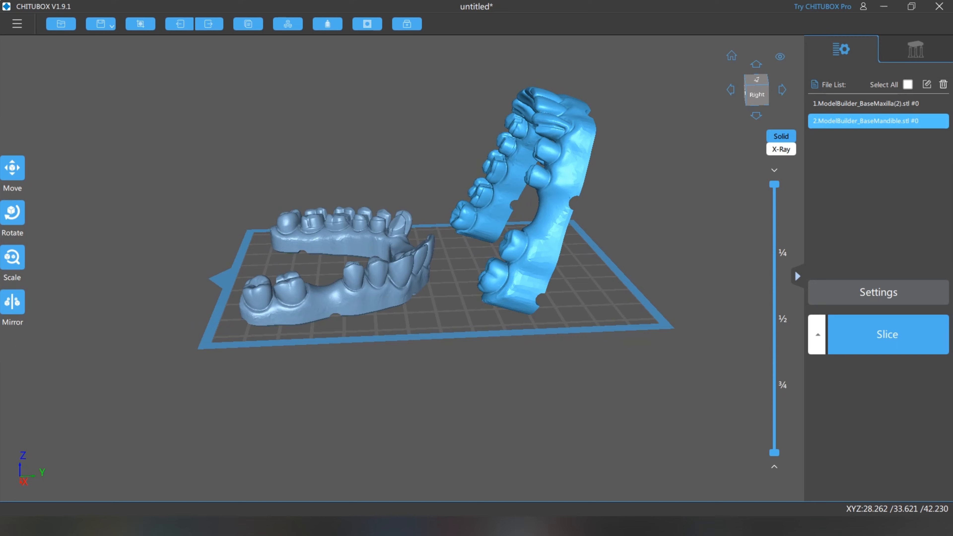
click(406, 286)
right_drag(407, 286, 415, 313)
click(542, 218)
right_drag(543, 221, 433, 199)
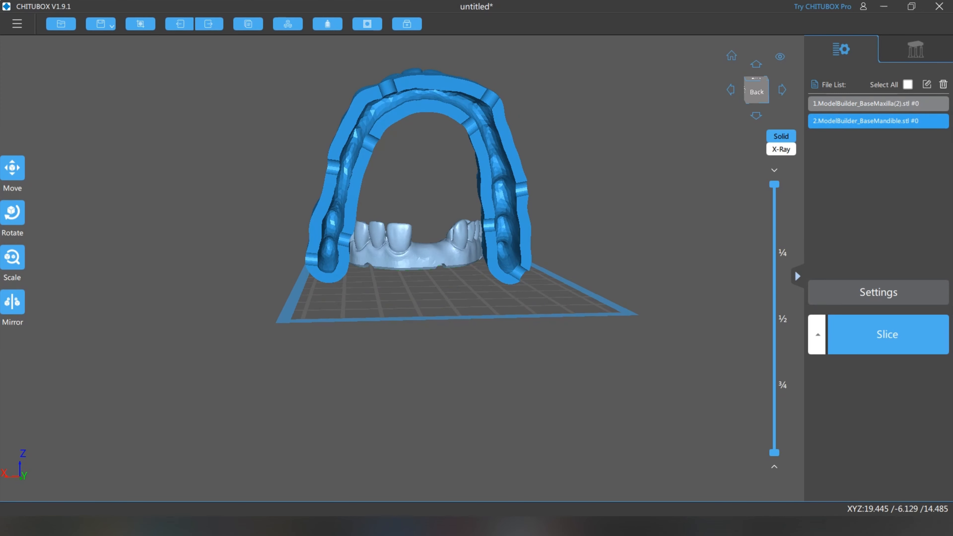
right_drag(398, 281, 499, 280)
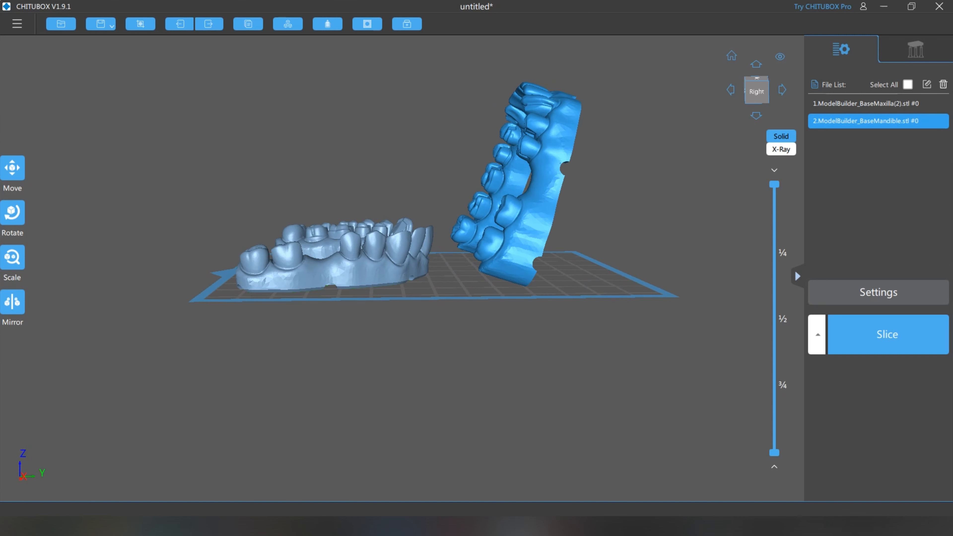
click(915, 49)
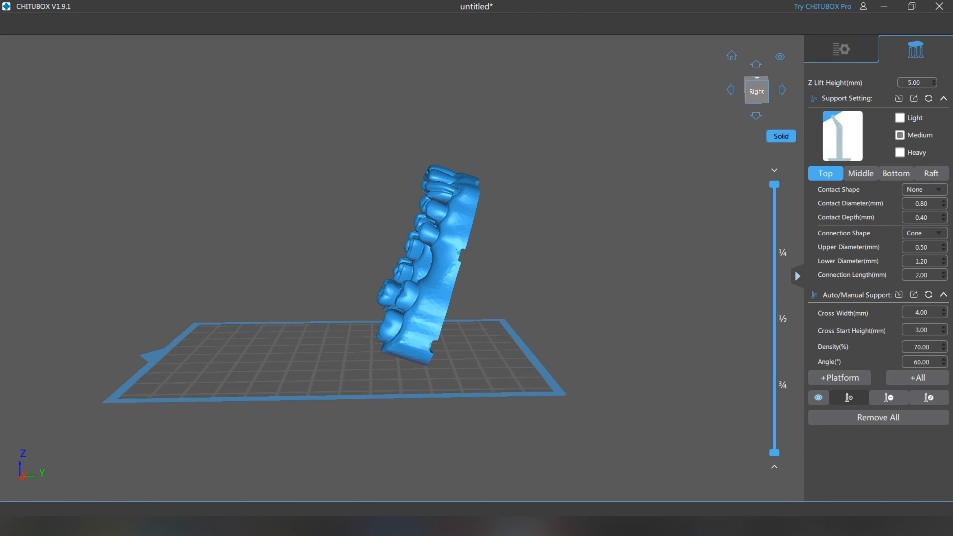
right_drag(502, 292, 477, 310)
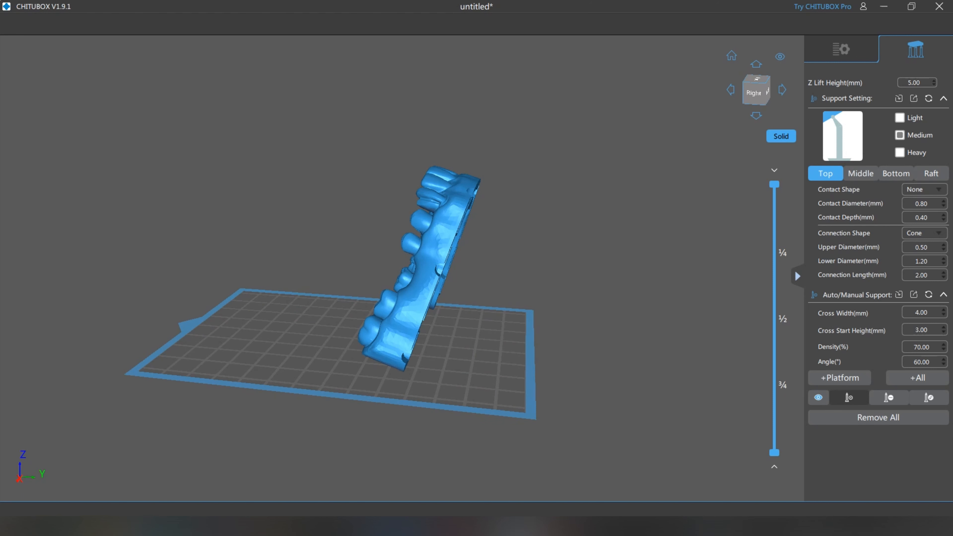
Compare the Light, Medium and Heavy support presets for the mandible and end on Medium.
click(899, 118)
click(899, 135)
click(899, 153)
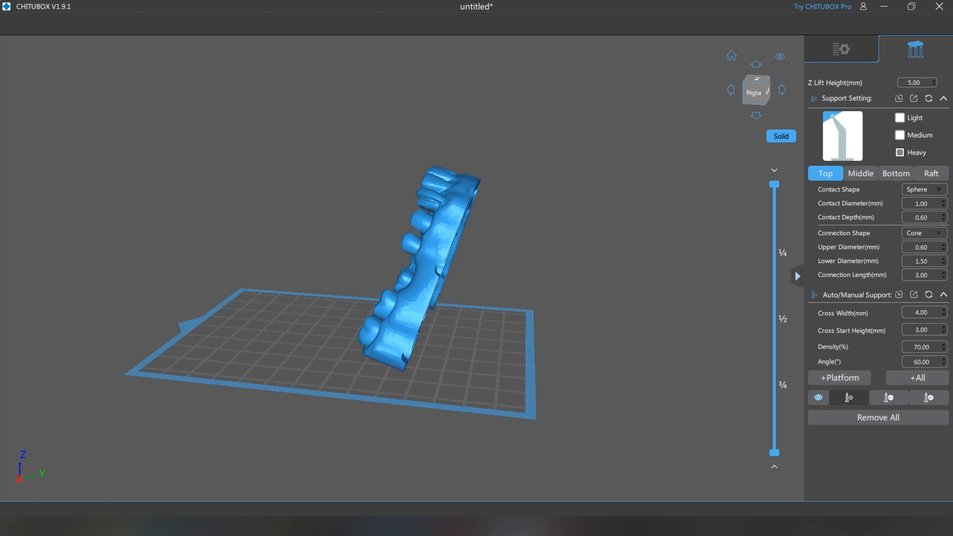
click(899, 135)
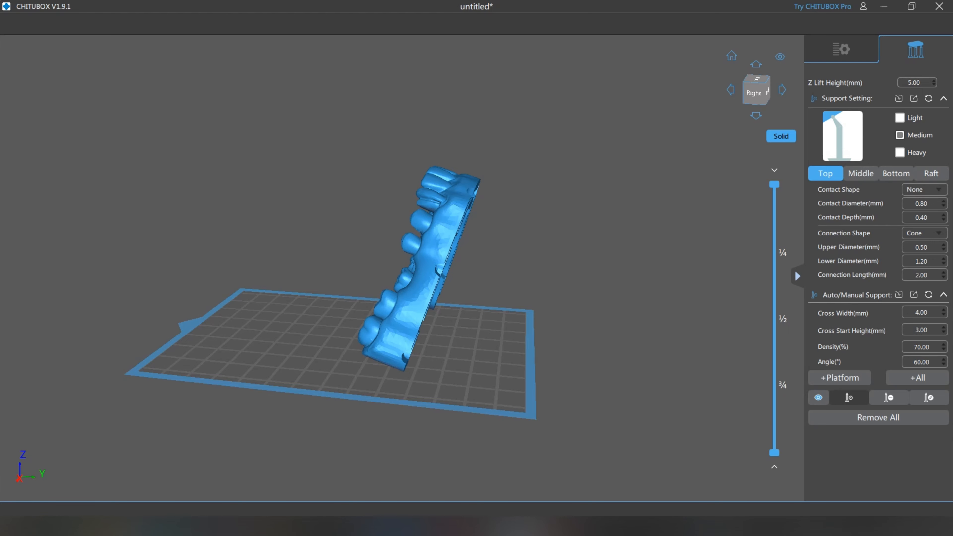
right_drag(615, 240, 621, 221)
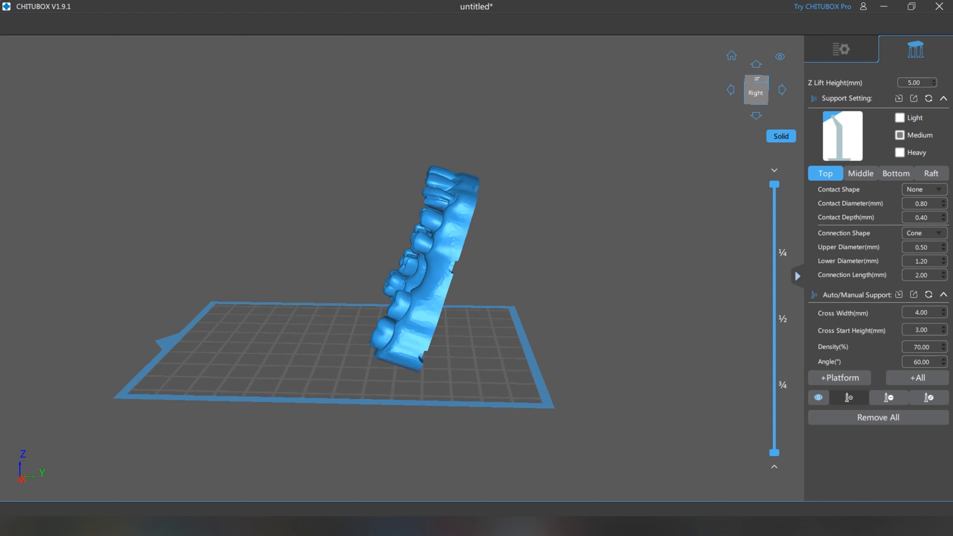
mouse_move(385, 355)
right_down()
mouse_move(496, 330)
mouse_move(386, 336)
right_up()
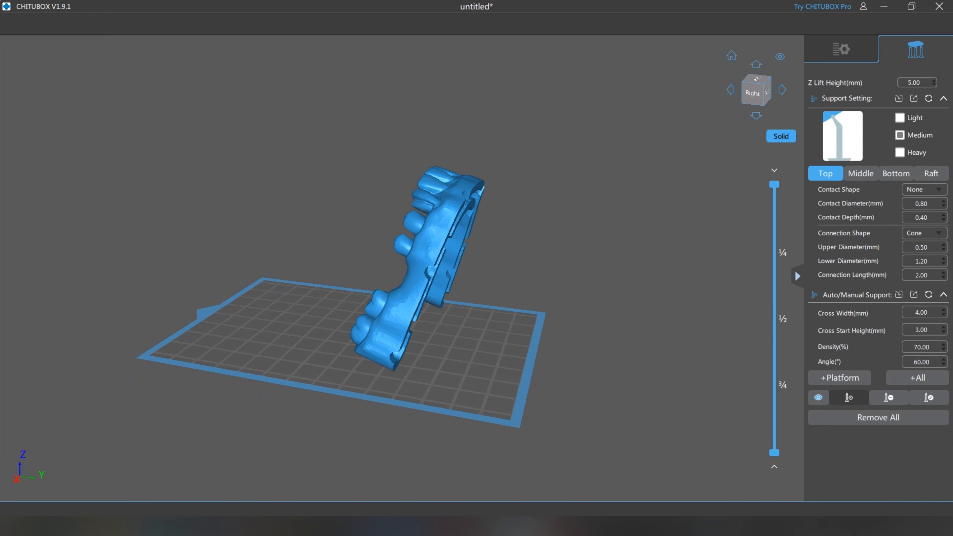
click(900, 118)
click(899, 134)
right_drag(473, 330, 432, 331)
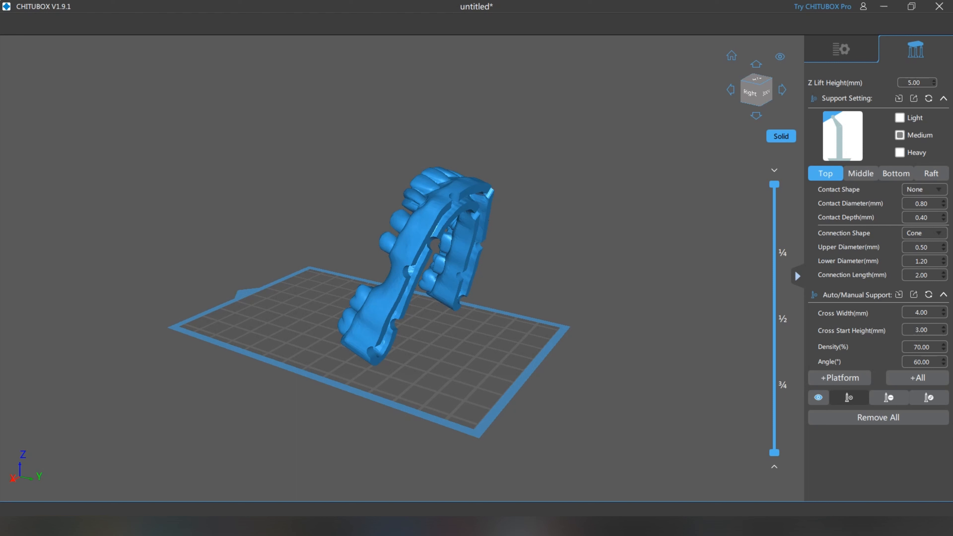
Choose None as the support contact shape and set the contact diameter to 0.80 mm.
mouse_move(839, 189)
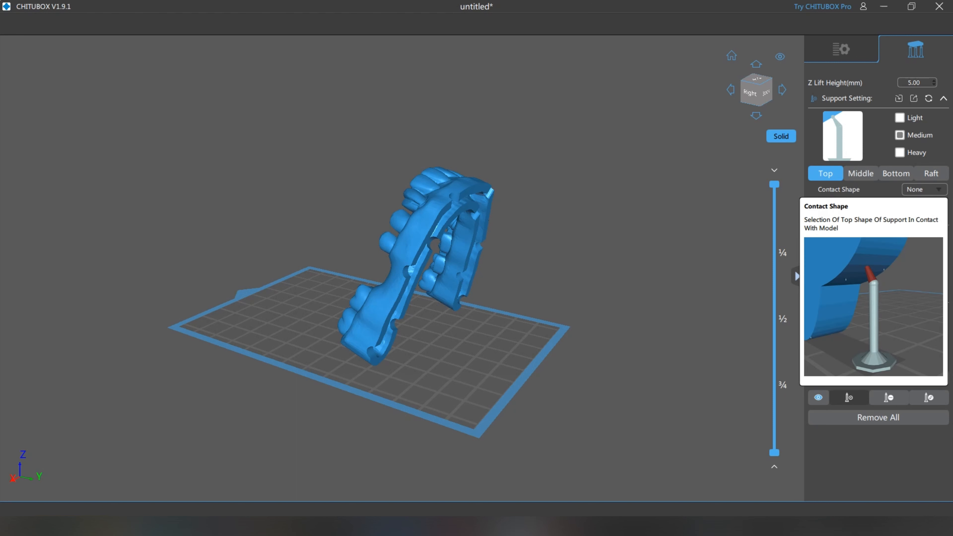
click(923, 189)
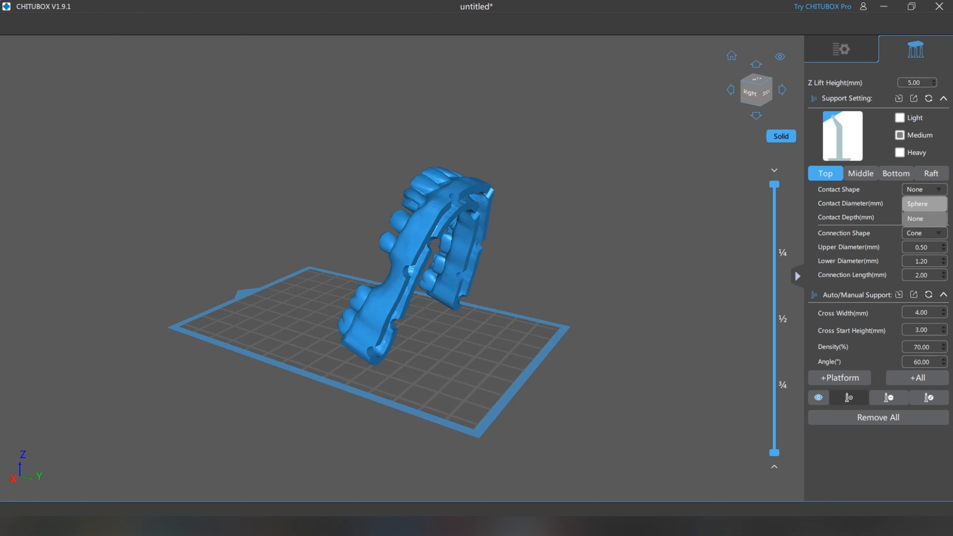
click(923, 219)
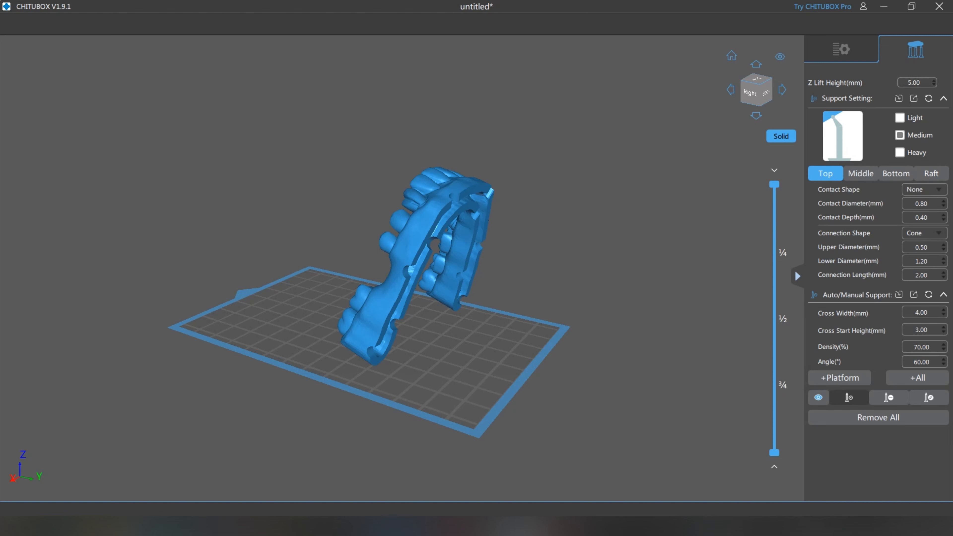
drag(929, 204, 921, 204)
key(Return)
key(Up)
key(Up)
key(Up)
key(Up)
key(Down)
key(Down)
key(Down)
key(Down)
key(Down)
key(Down)
key(Down)
key(Up)
key(Up)
Set the supports' contact depth to 0.50 mm and the lower diameter of their tops to 1.00 mm.
mouse_move(846, 217)
click(943, 215)
click(943, 215)
click(943, 215)
click(943, 215)
click(943, 215)
click(943, 215)
click(943, 215)
click(943, 219)
click(943, 220)
click(942, 219)
click(942, 219)
click(943, 220)
click(943, 219)
right_drag(480, 300, 497, 300)
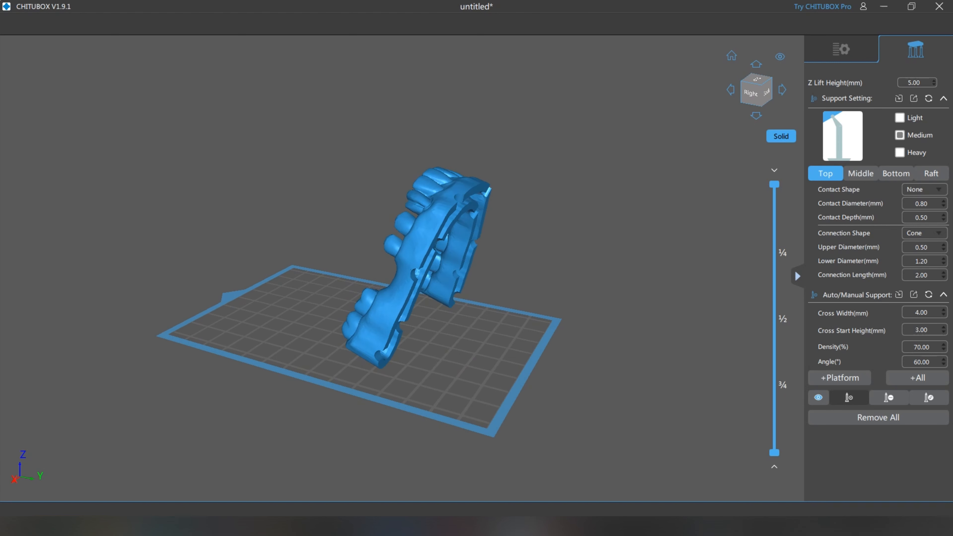
mouse_move(843, 233)
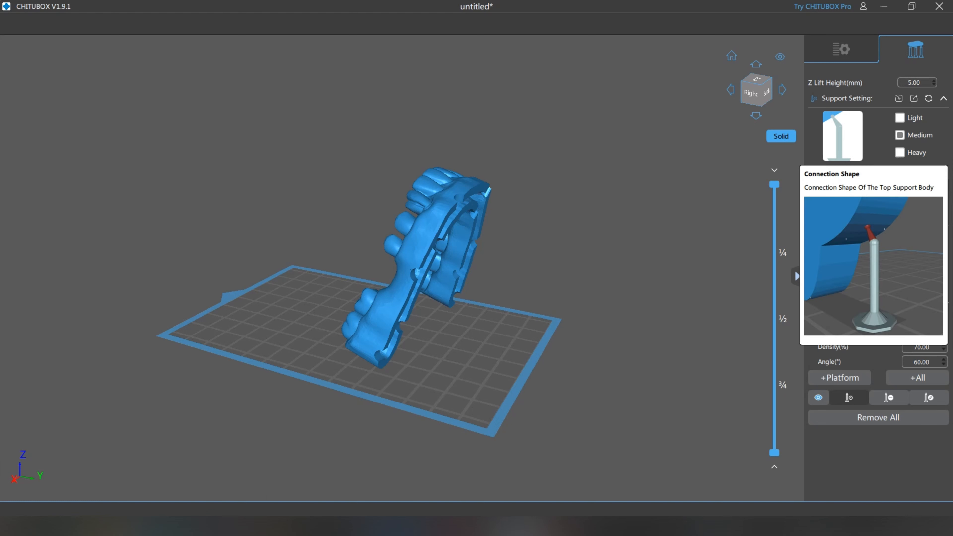
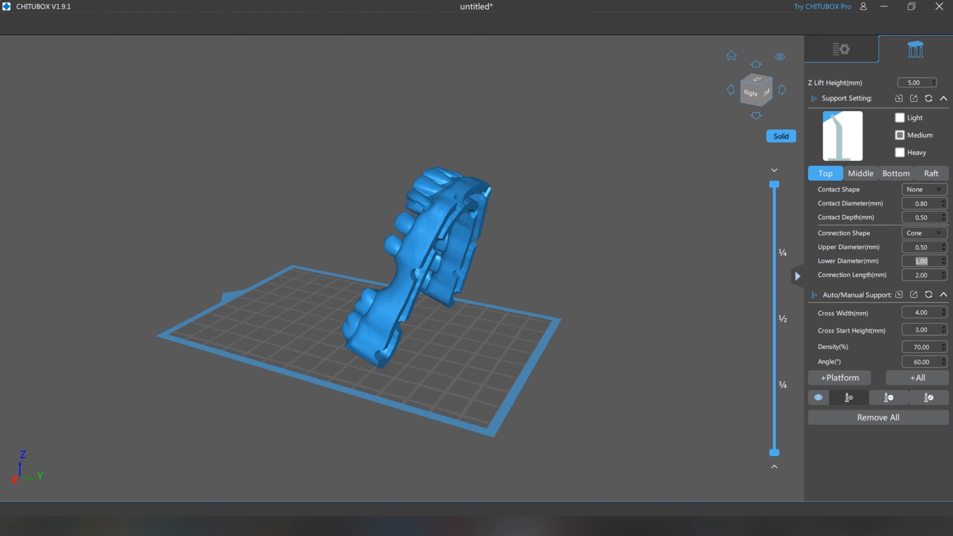
scroll(922, 347, up, 2)
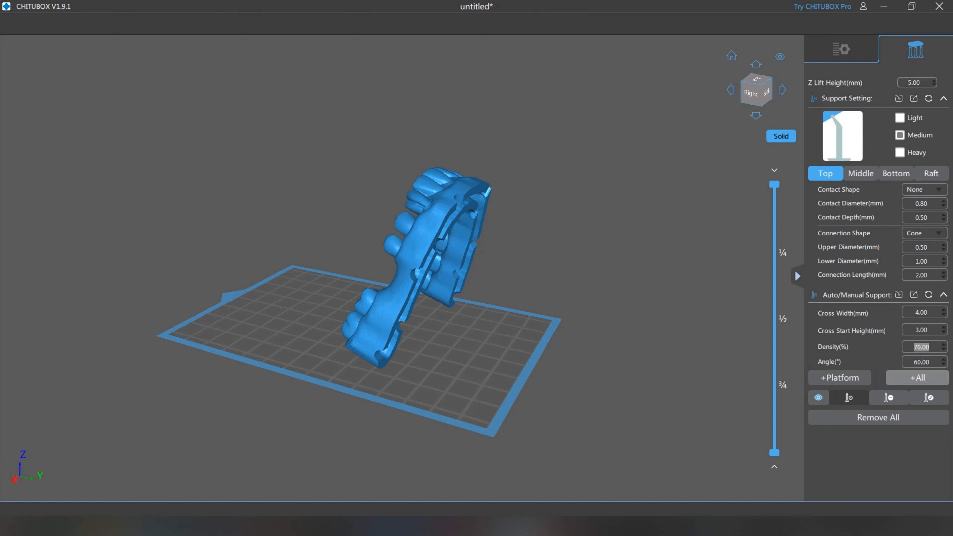
Review the raft options and automatically generate supports from the platform under the mandible.
right_drag(525, 319, 645, 321)
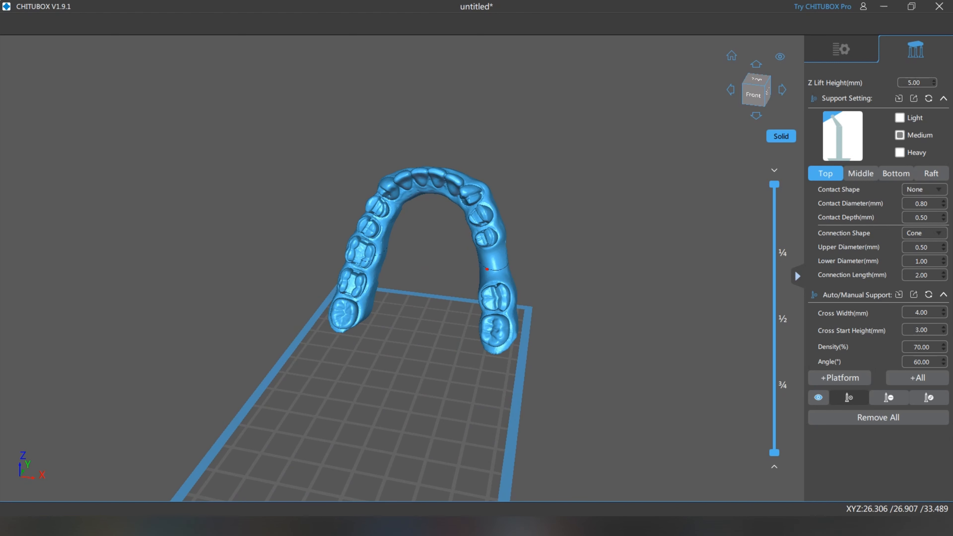
mouse_move(521, 300)
right_down()
mouse_move(553, 296)
mouse_move(482, 282)
right_up()
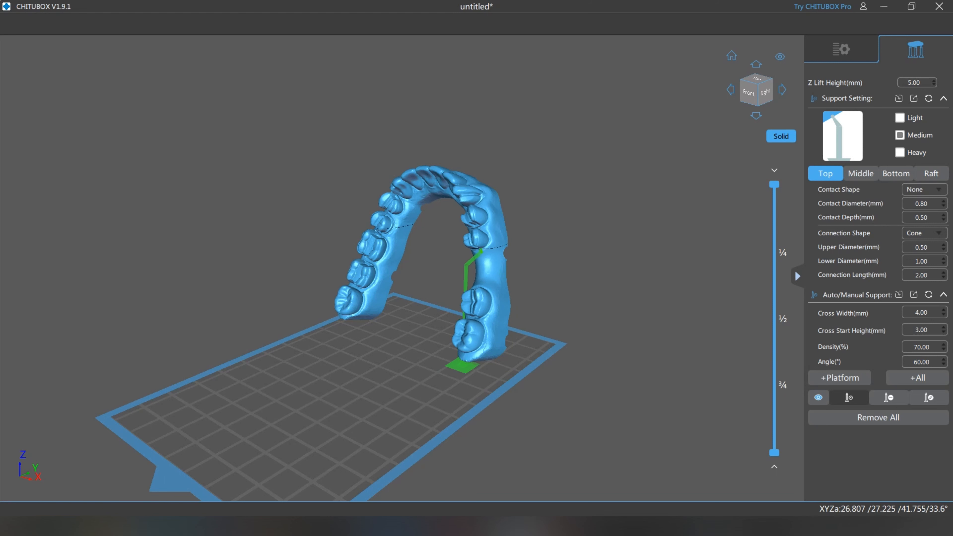
right_drag(488, 321, 563, 319)
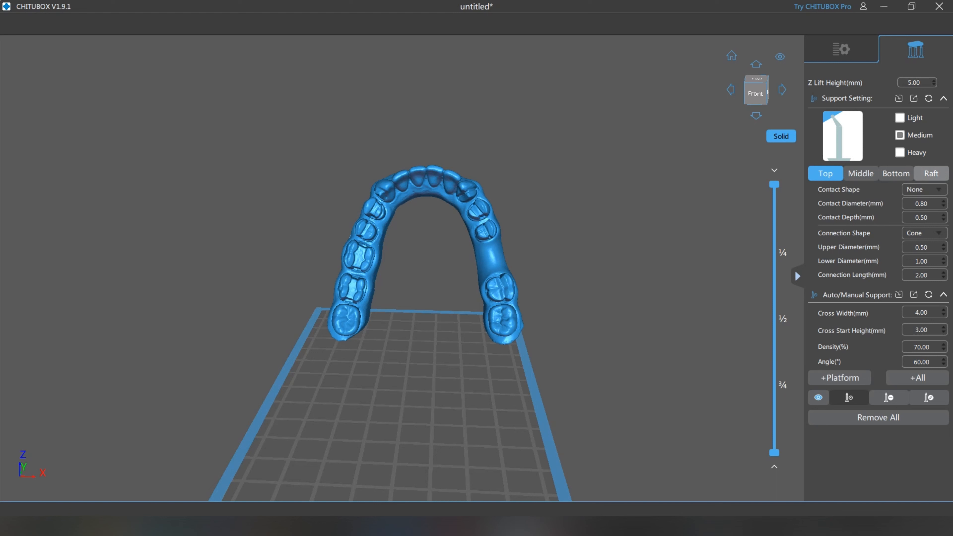
click(930, 173)
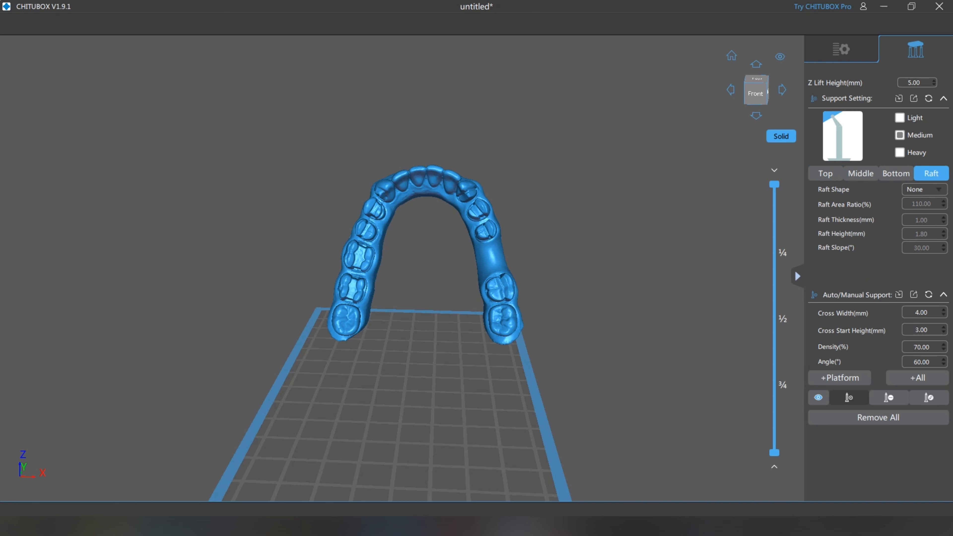
click(825, 173)
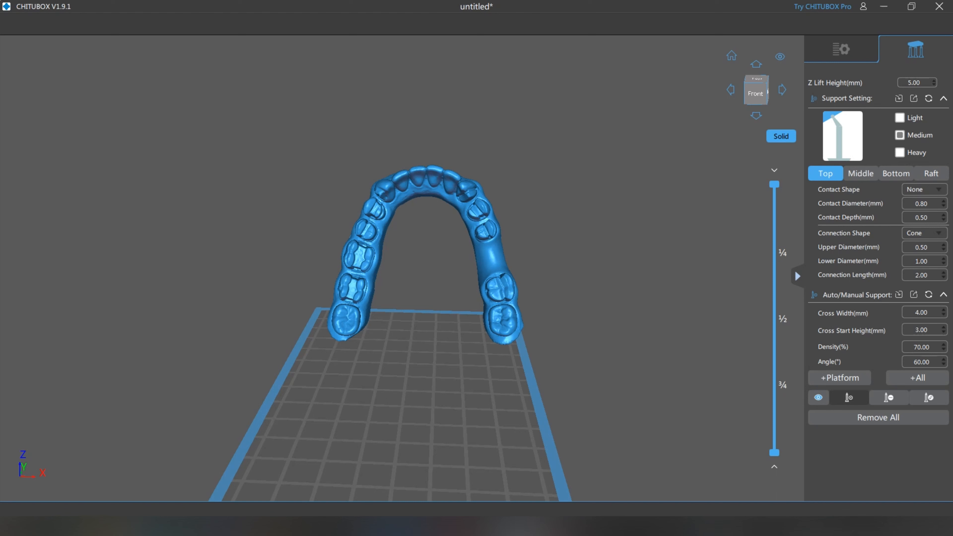
click(839, 377)
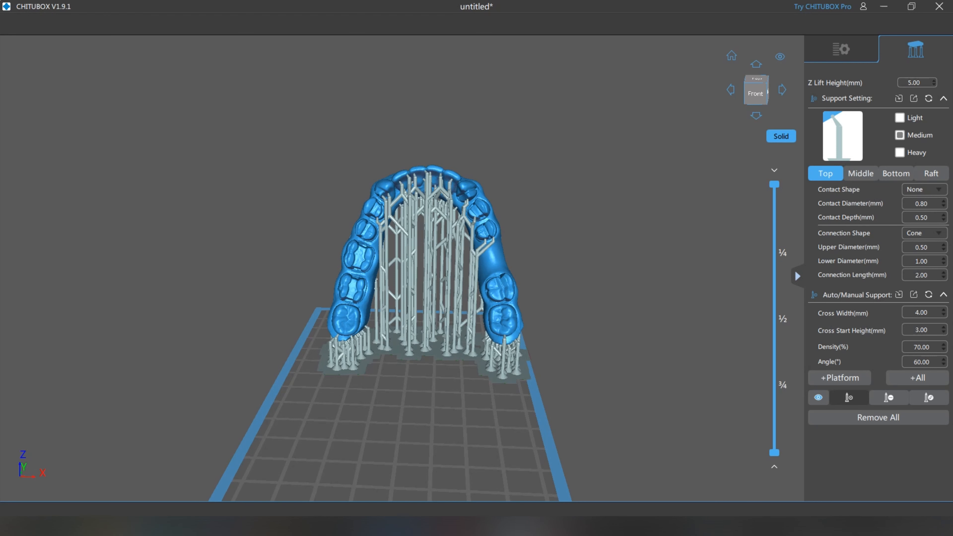
Delete the front supports that touch the tooth side of the mandible's inner arch.
right_drag(615, 297, 483, 315)
right_drag(497, 375, 639, 364)
scroll(399, 278, down, 2)
middle_drag(399, 286, 403, 323)
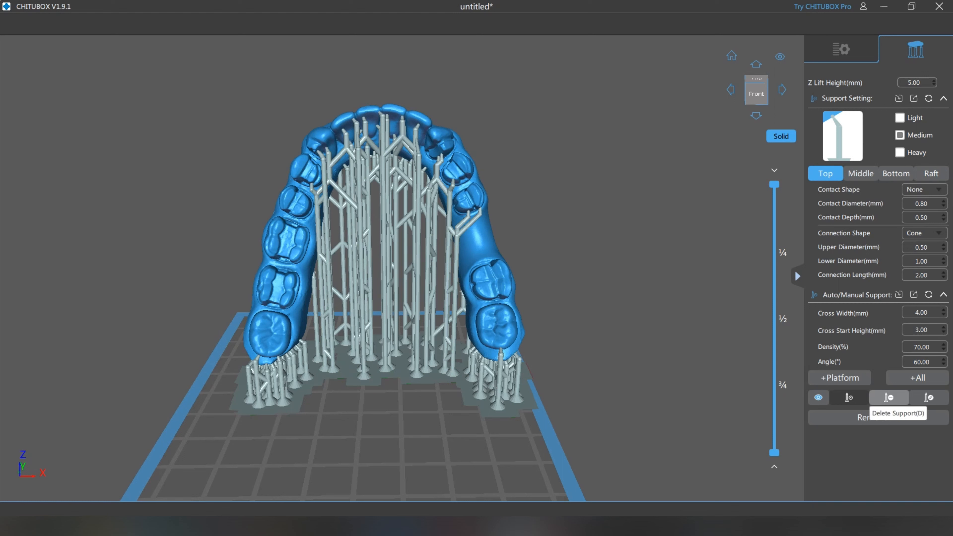
click(889, 398)
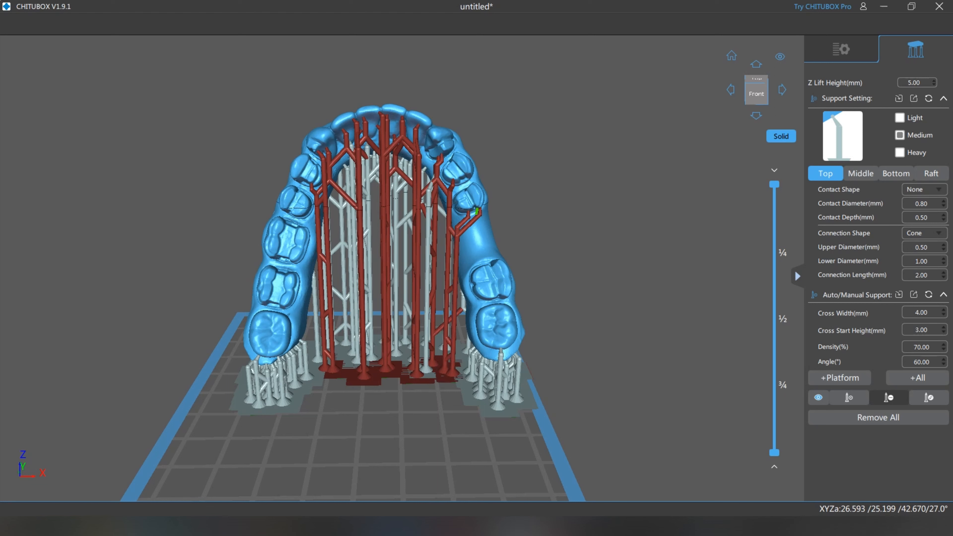
click(477, 210)
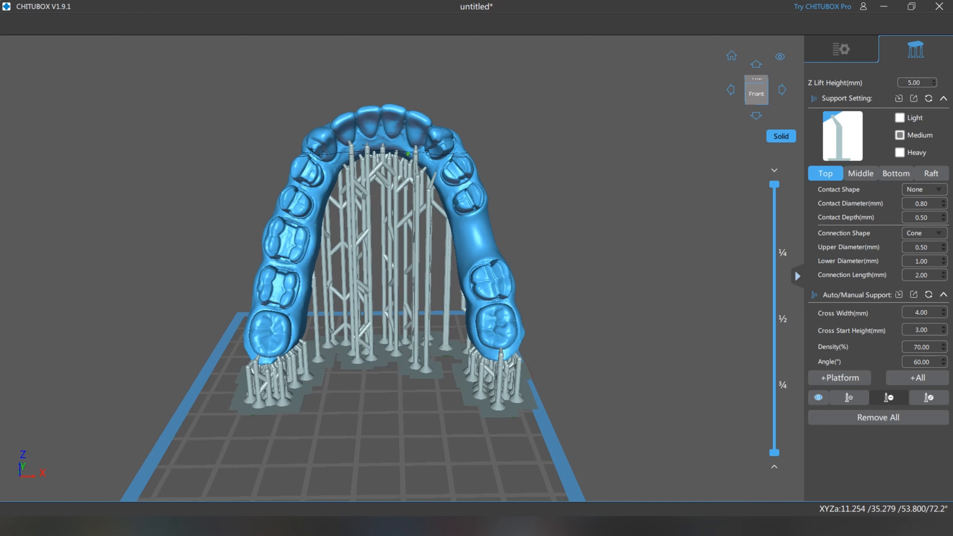
click(412, 154)
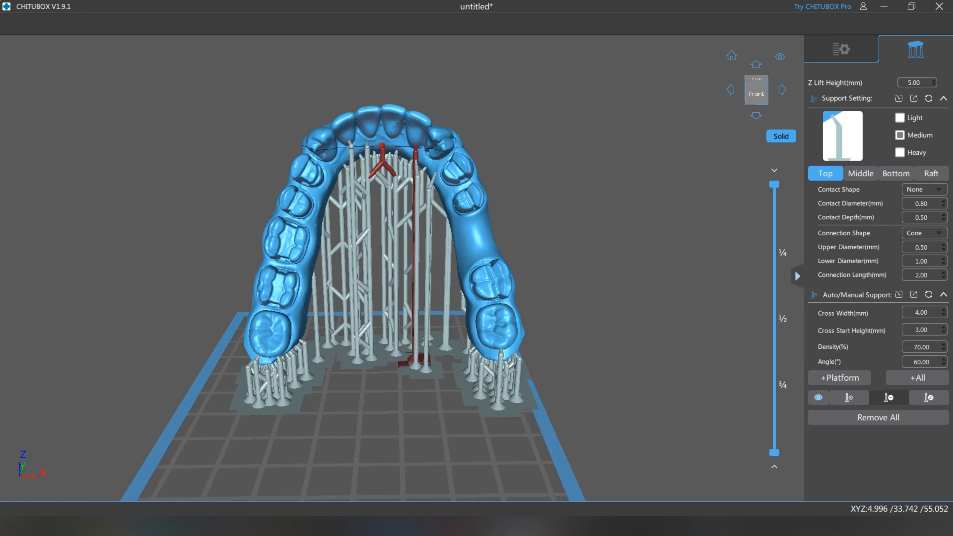
click(350, 145)
key(Delete)
Add individual supports along both inner sides of the mandible's arch, where the side walls lack support.
mouse_move(451, 259)
right_down()
mouse_move(459, 225)
mouse_move(461, 240)
mouse_move(425, 241)
mouse_move(458, 244)
right_up()
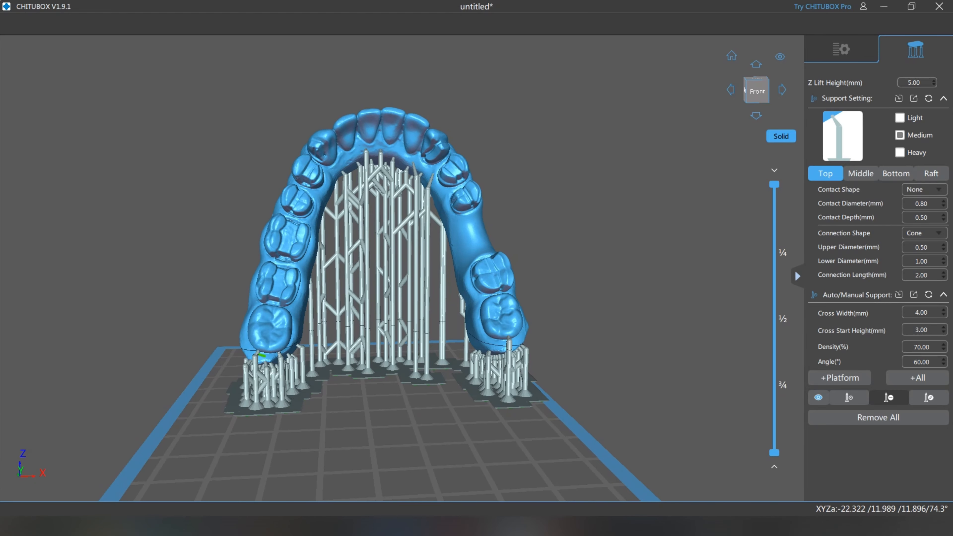
click(260, 355)
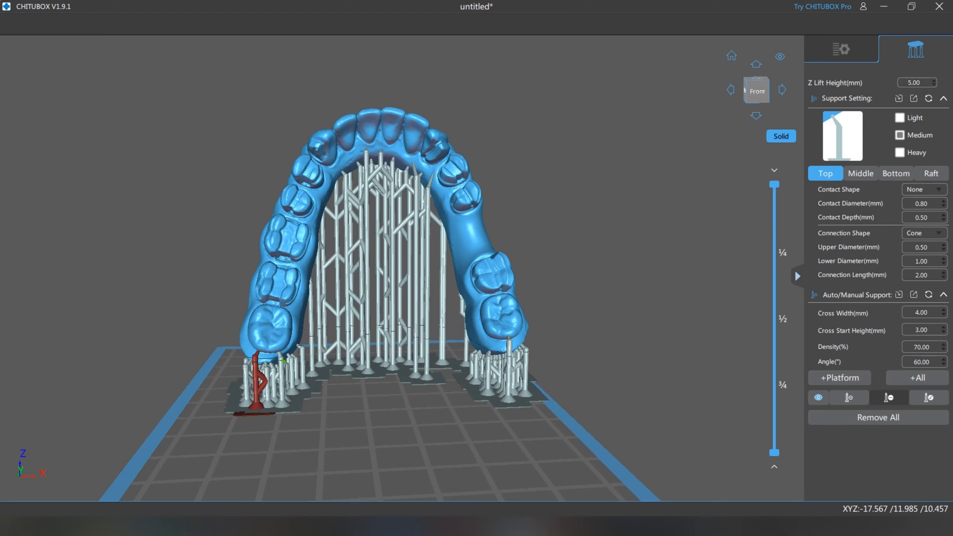
mouse_move(481, 367)
right_down()
mouse_move(416, 338)
mouse_move(263, 337)
mouse_move(470, 381)
mouse_move(382, 347)
right_up()
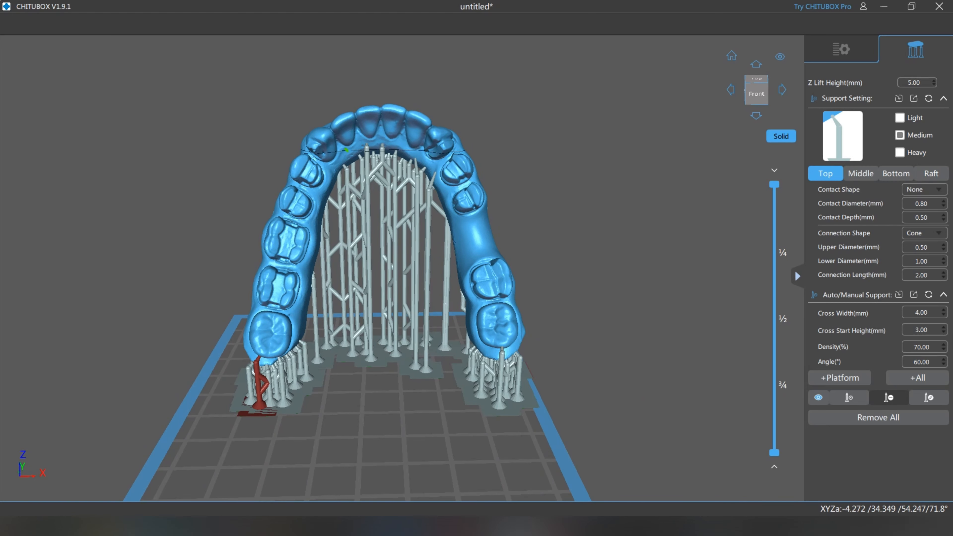
right_drag(450, 210, 465, 152)
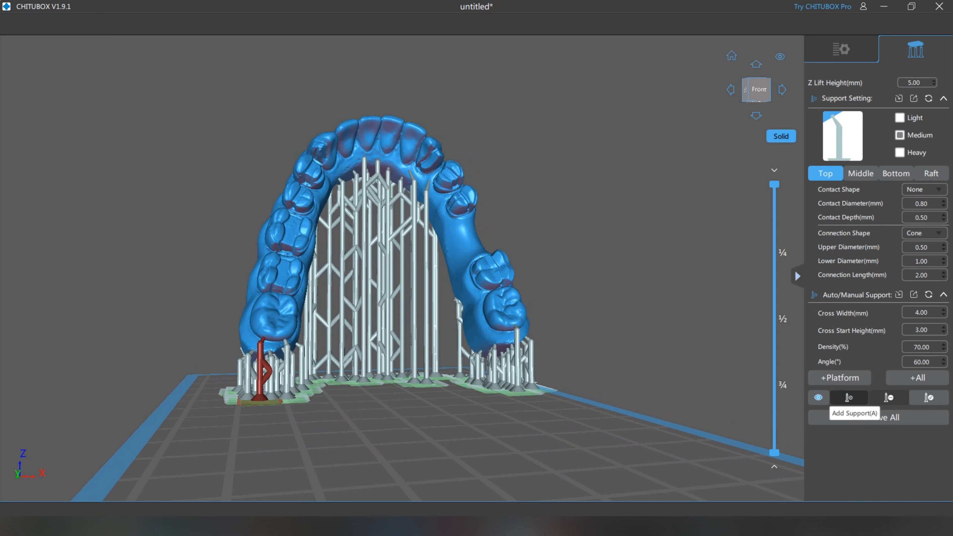
click(848, 397)
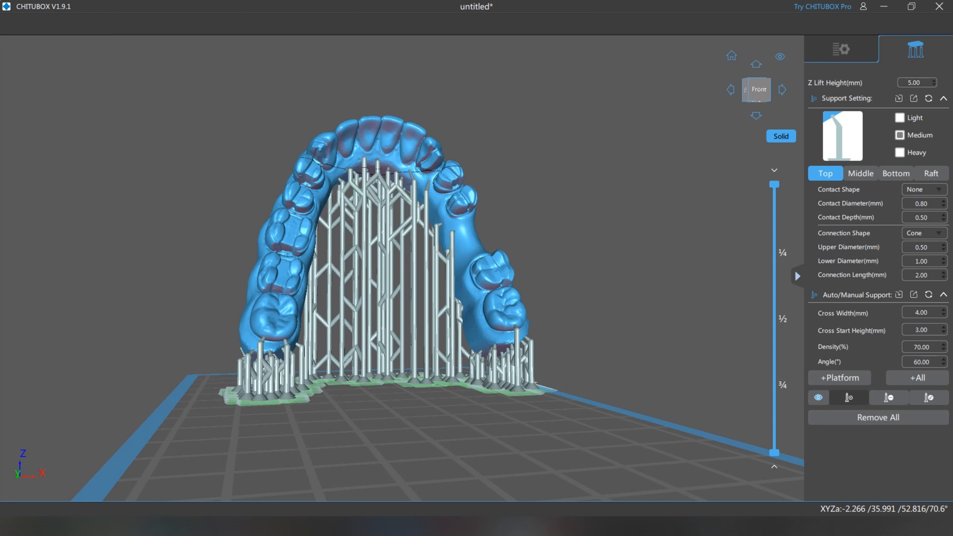
right_drag(389, 167, 295, 226)
click(354, 203)
click(343, 226)
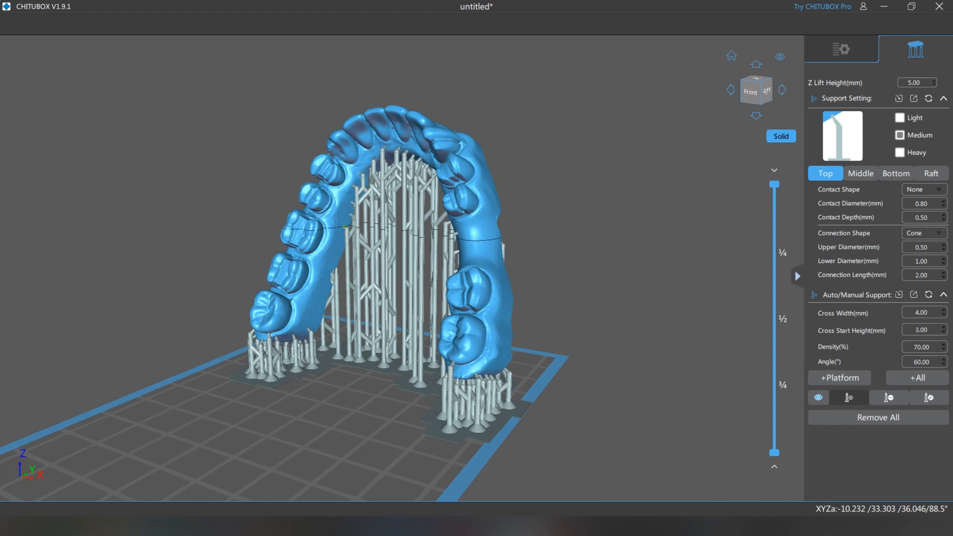
click(347, 209)
right_drag(340, 289, 431, 308)
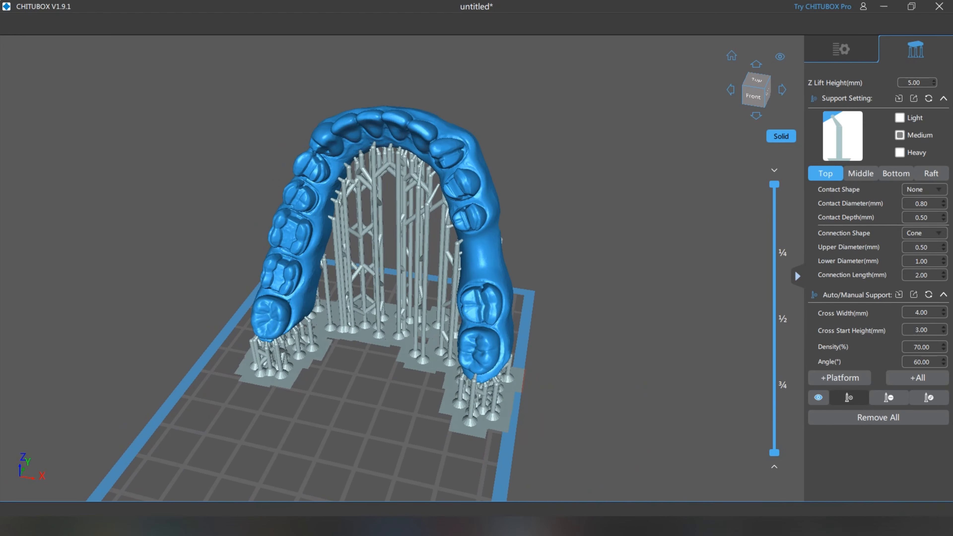
Delete the angled support that touches the mandible's inner arch beside the premolars and check the remaining ones from the front.
click(888, 397)
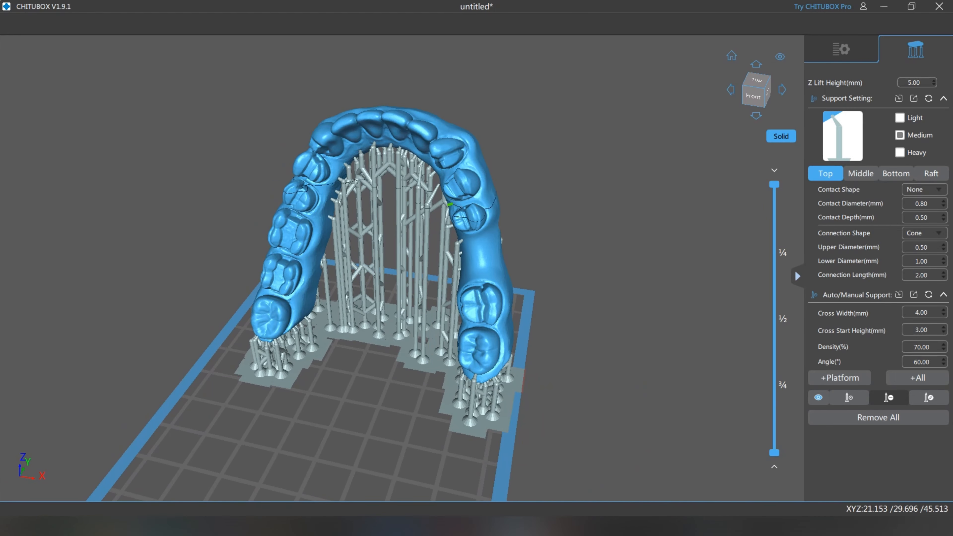
click(430, 196)
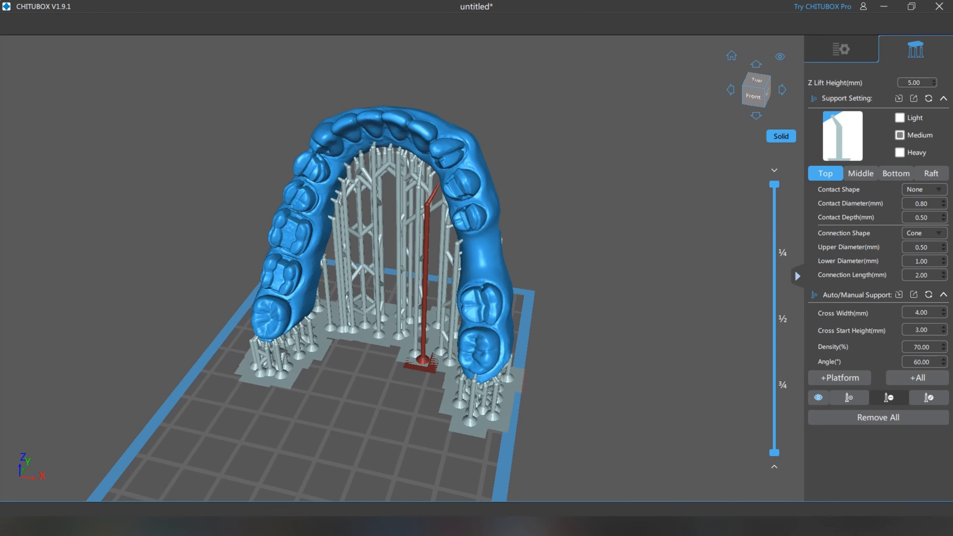
right_drag(450, 286, 274, 242)
right_drag(349, 242, 516, 263)
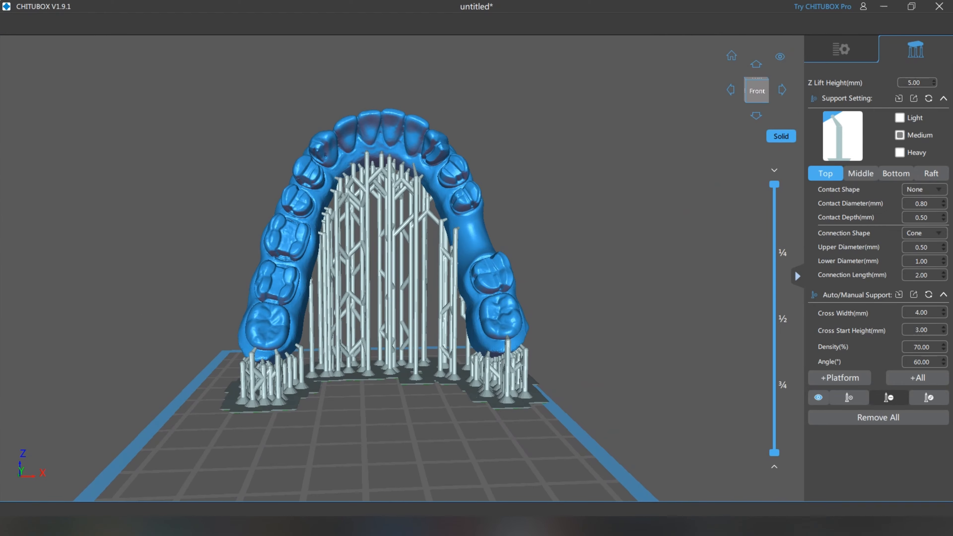
right_drag(404, 253, 402, 273)
mouse_move(397, 275)
right_down()
mouse_move(390, 220)
mouse_move(358, 250)
mouse_move(402, 240)
mouse_move(400, 274)
right_up()
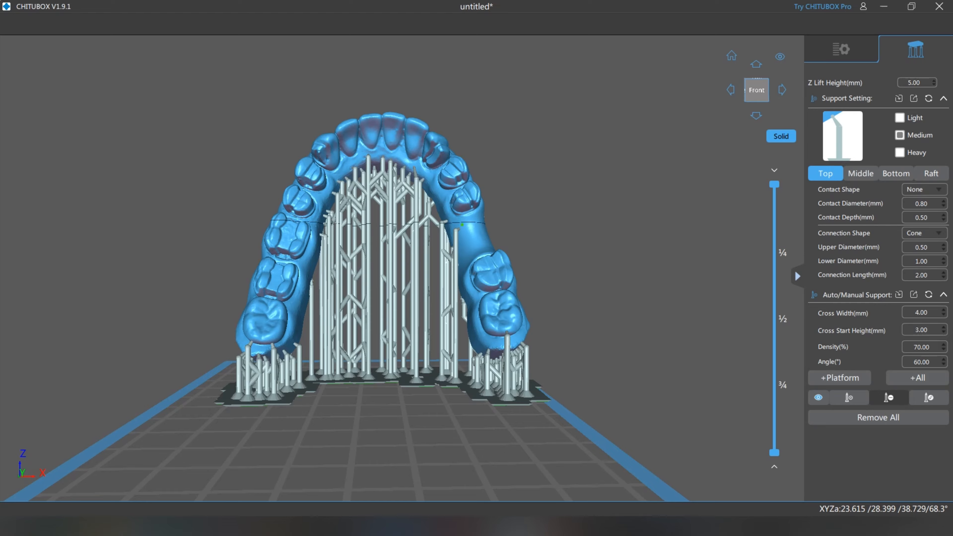
Examine the mandible's supports from below and behind, and inspect the cross-section at layer 533 before restoring the full layer range.
right_drag(465, 207, 446, 139)
right_drag(461, 300, 351, 224)
right_drag(361, 309, 394, 298)
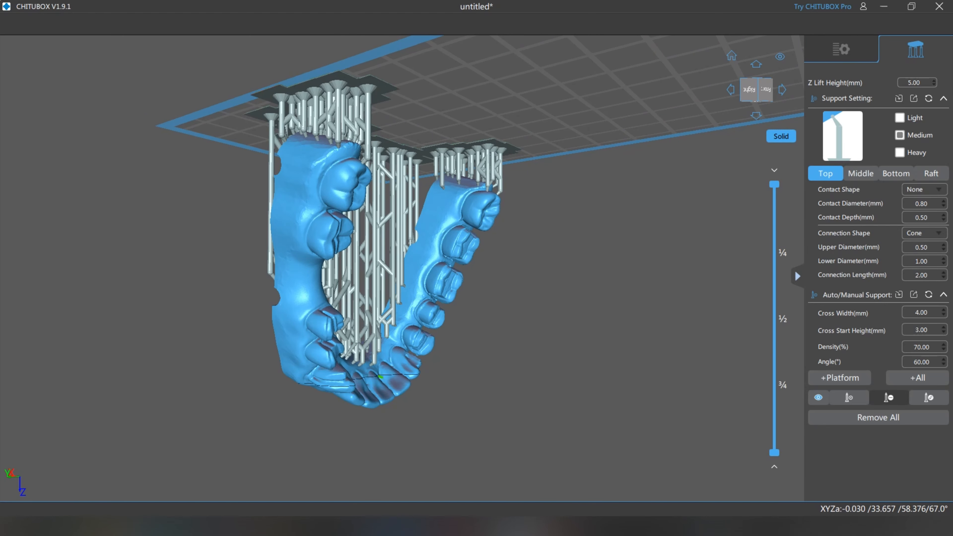
right_drag(399, 370, 381, 366)
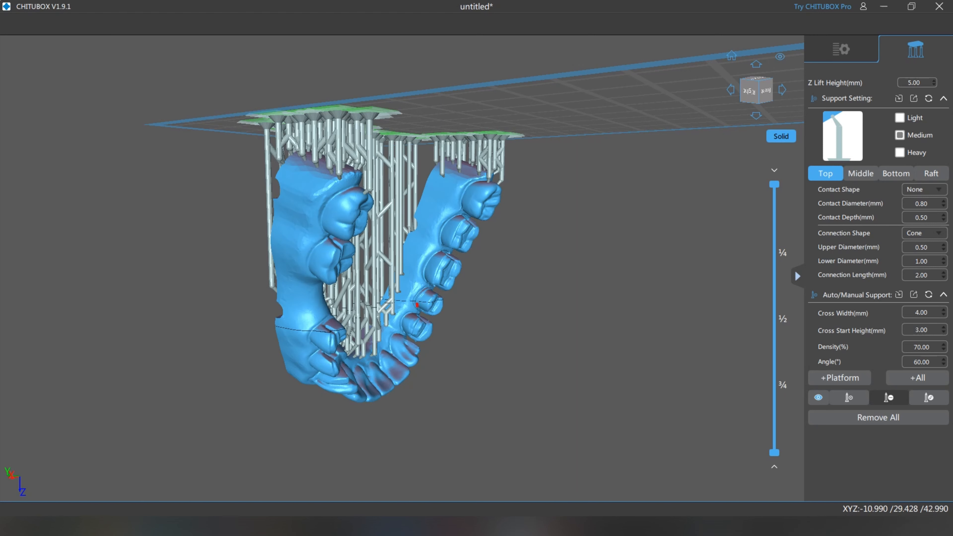
drag(774, 452, 773, 233)
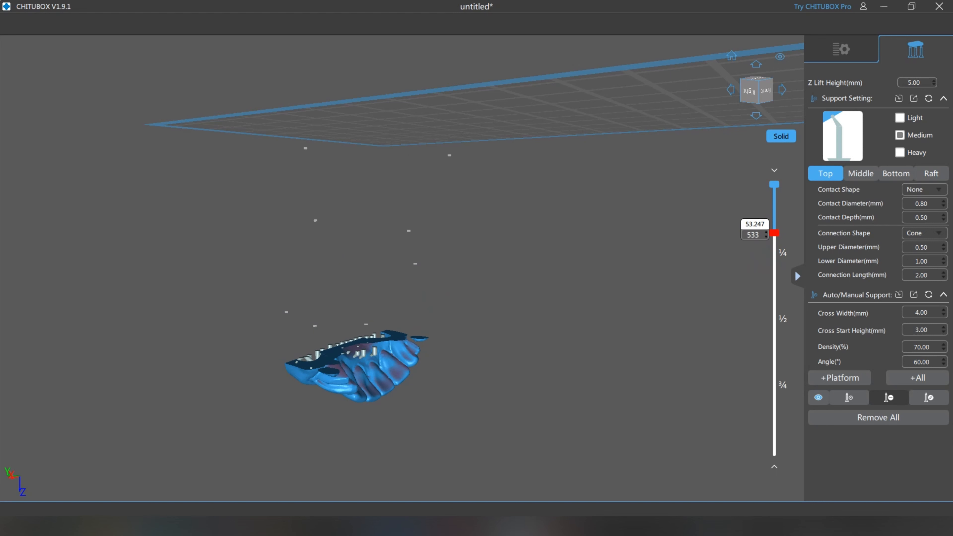
drag(774, 233, 774, 453)
right_drag(487, 350, 525, 187)
right_drag(533, 232, 409, 200)
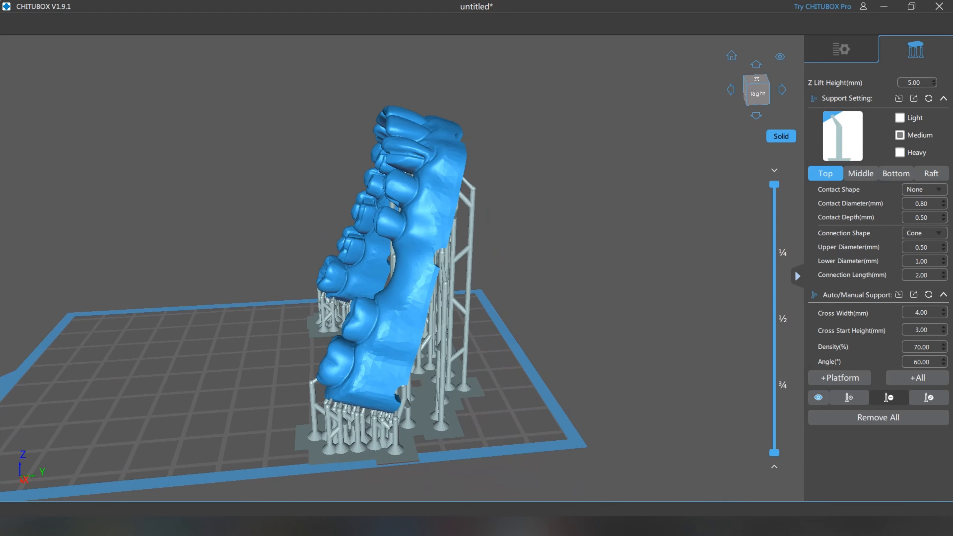
Return to the model list and review both models on the build plate along with the project saving options.
click(840, 49)
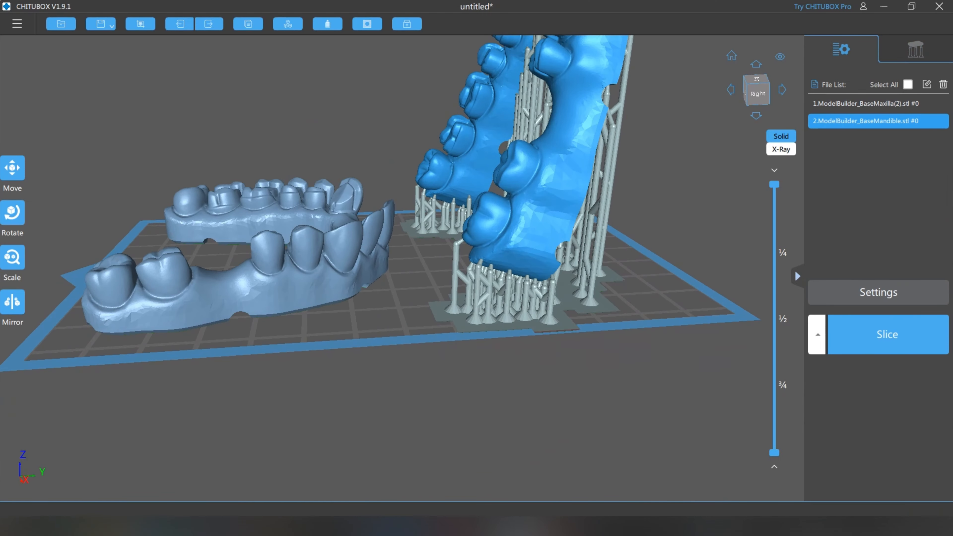
scroll(361, 338, down, 3)
right_drag(487, 241, 506, 247)
right_drag(534, 330, 497, 327)
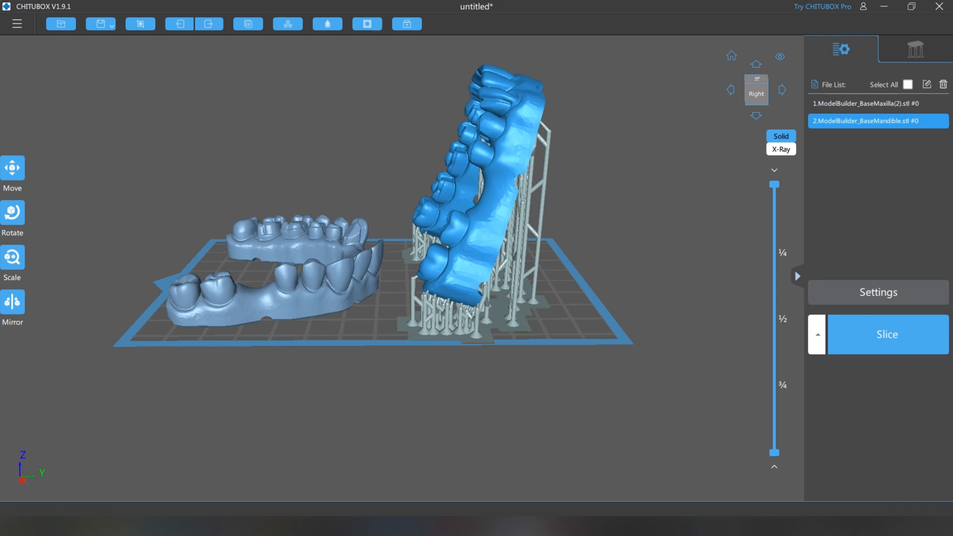
click(17, 24)
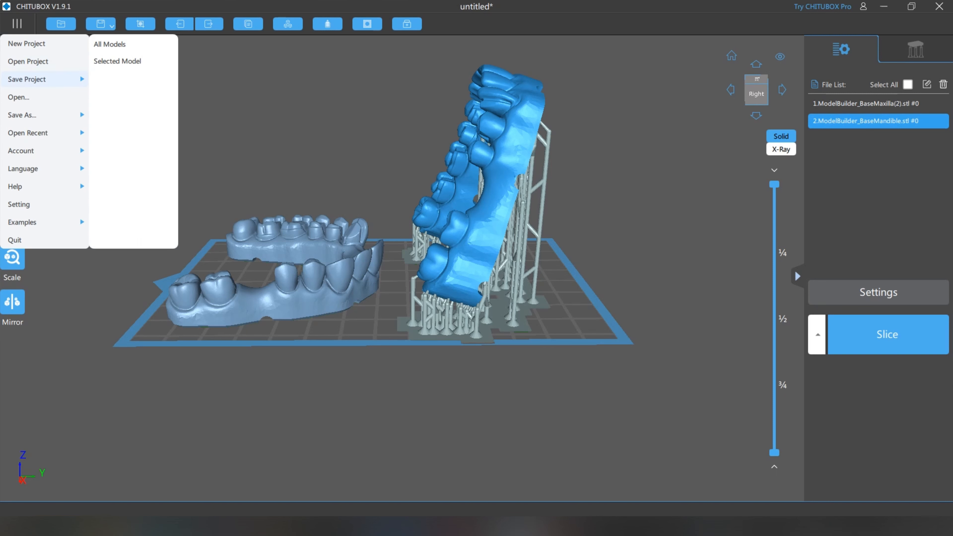
mouse_move(37, 115)
key(Escape)
right_drag(398, 262, 407, 297)
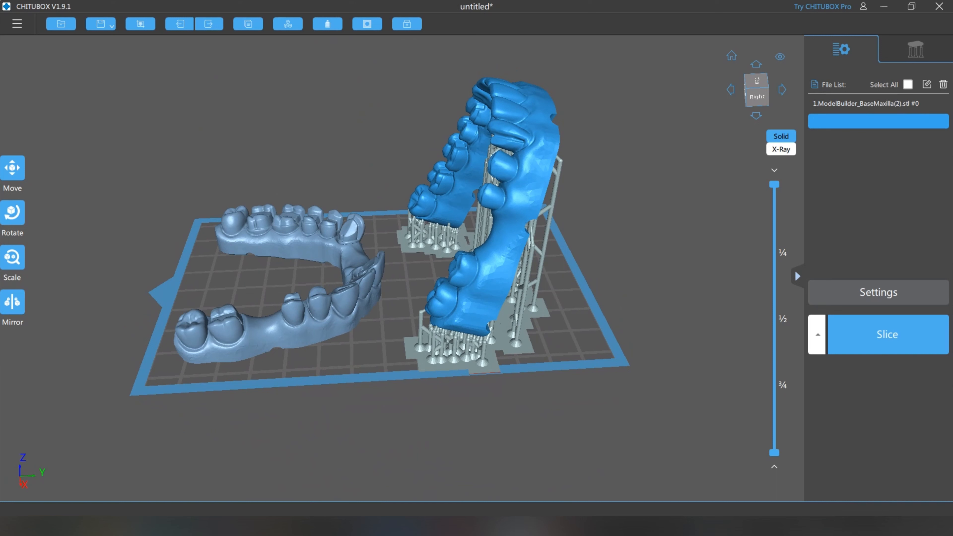